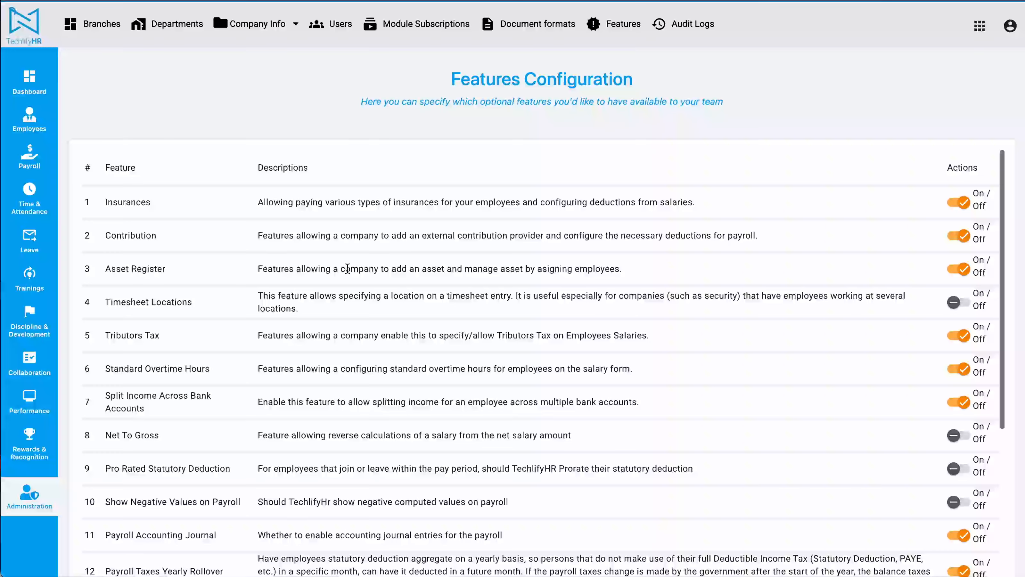
# Open the Asset Register in the Employees module
pyautogui.tripleClick(112, 271)
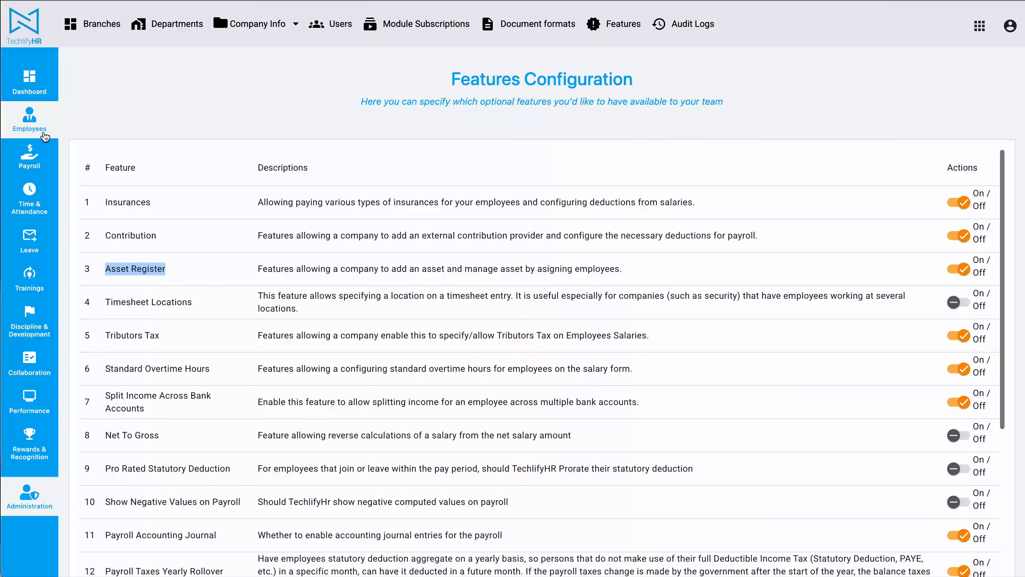
pyautogui.click(36, 125)
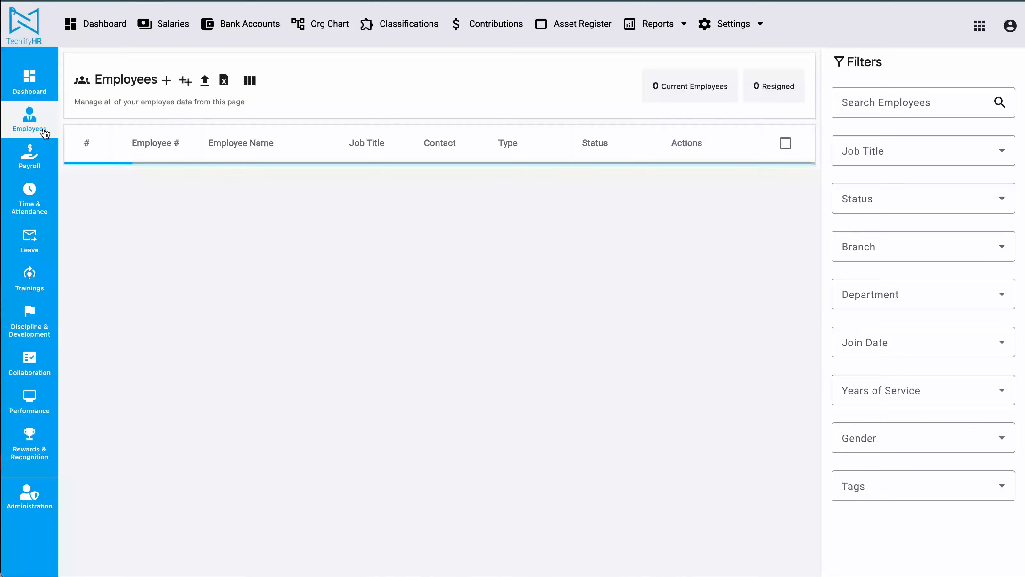
pyautogui.click(565, 32)
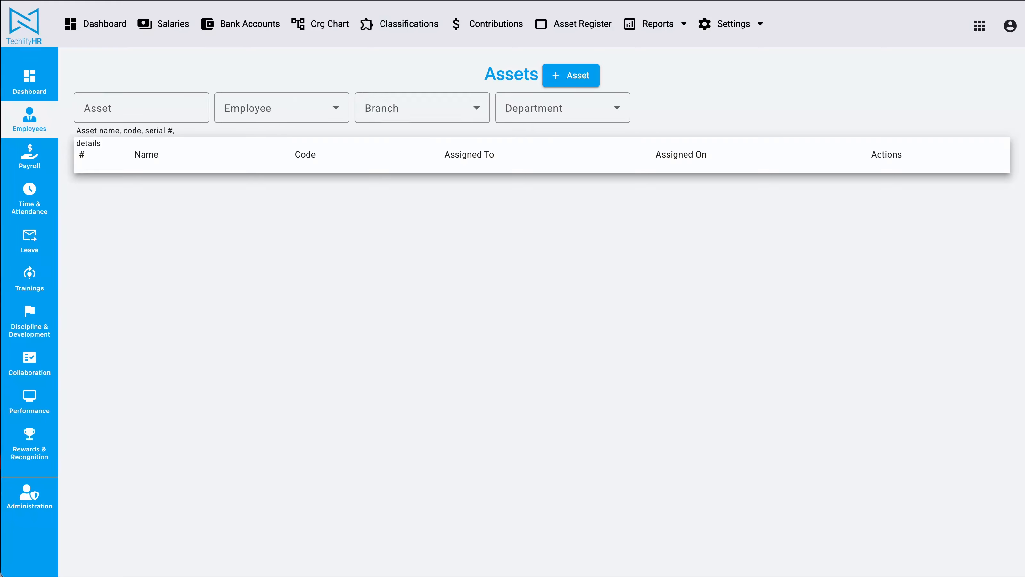
pyautogui.press('super+Tab')
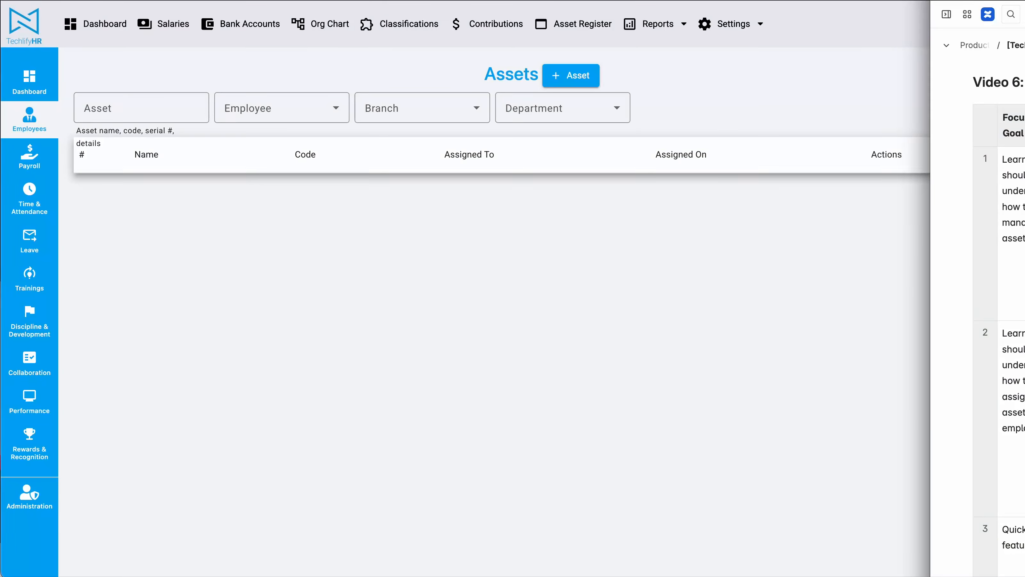
pyautogui.click(649, 392)
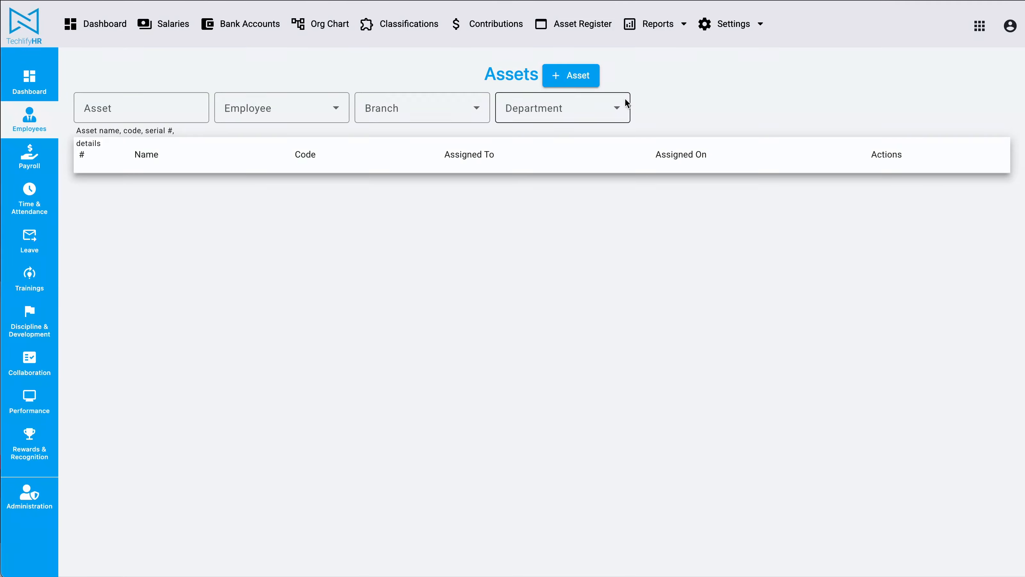
# Start a new asset named "Xiaomi Poco X6" in the Computers & Electronics category
pyautogui.click(574, 77)
pyautogui.write('Xiaomi Poco X6')
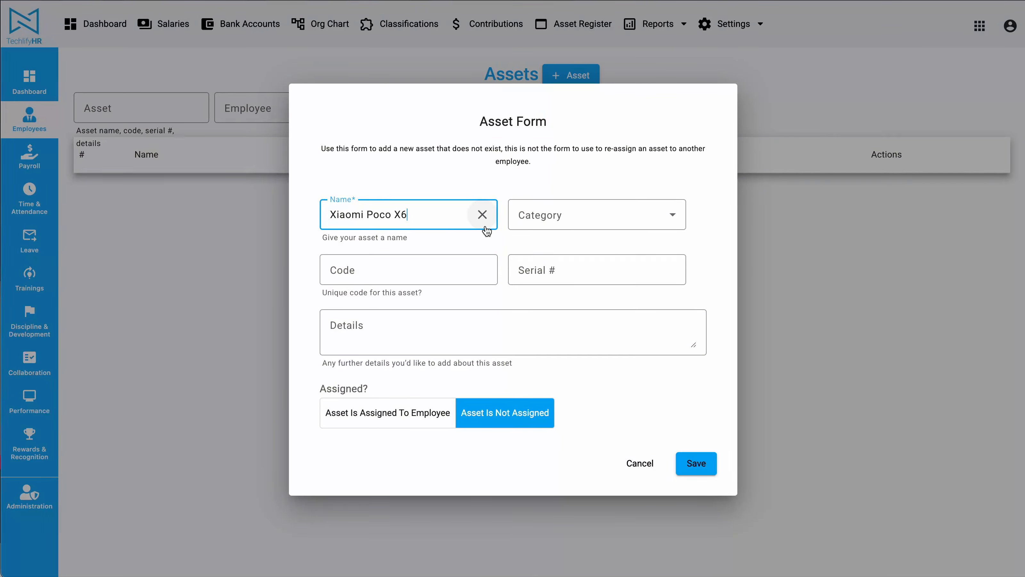
pyautogui.click(570, 222)
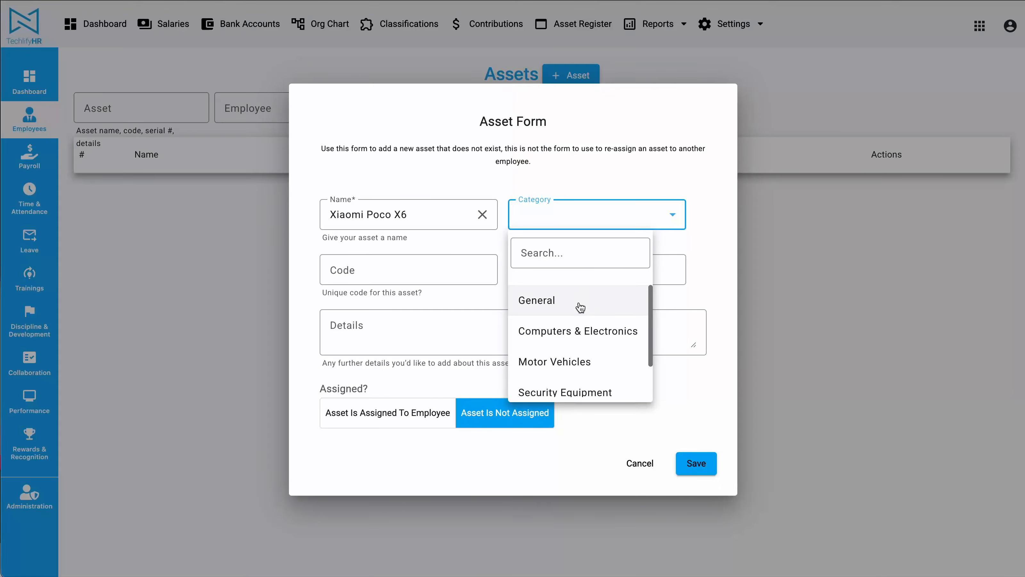
pyautogui.scroll(-1, 580, 324)
pyautogui.scroll(1, 579, 334)
pyautogui.click(579, 333)
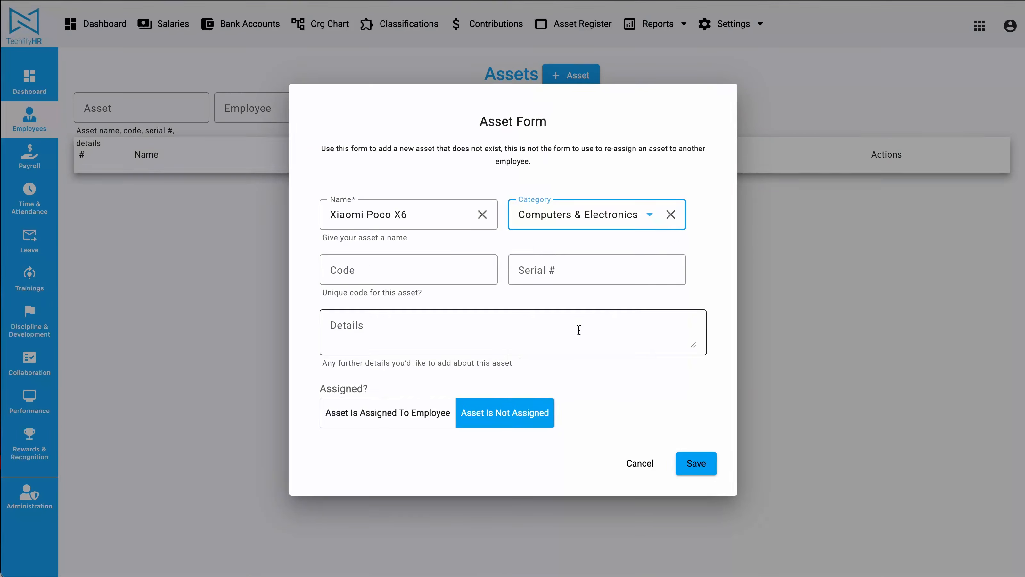
# Set the new asset's unique code to X6-001
pyautogui.click(414, 276)
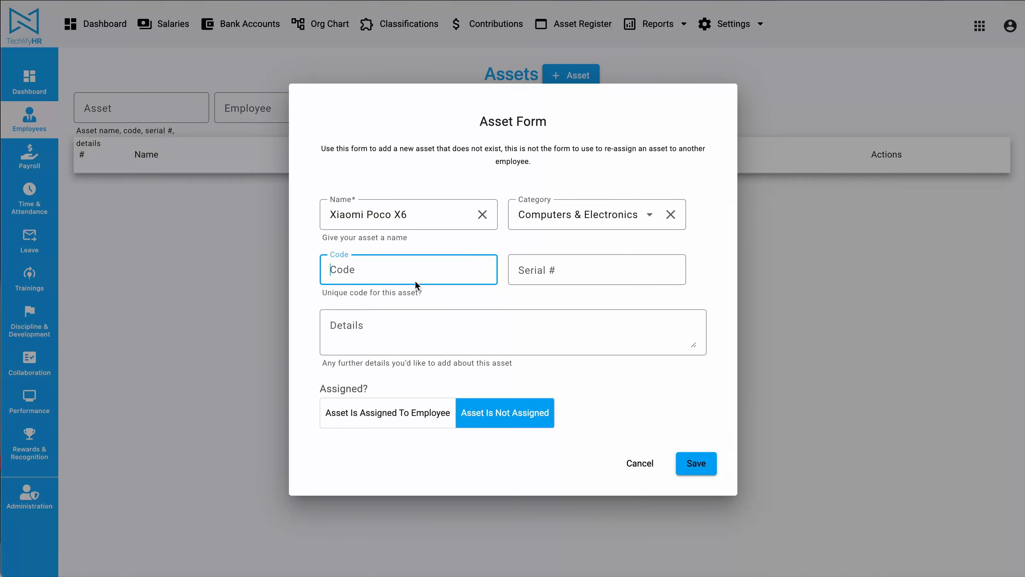
pyautogui.write('X6-001')
pyautogui.click(616, 270)
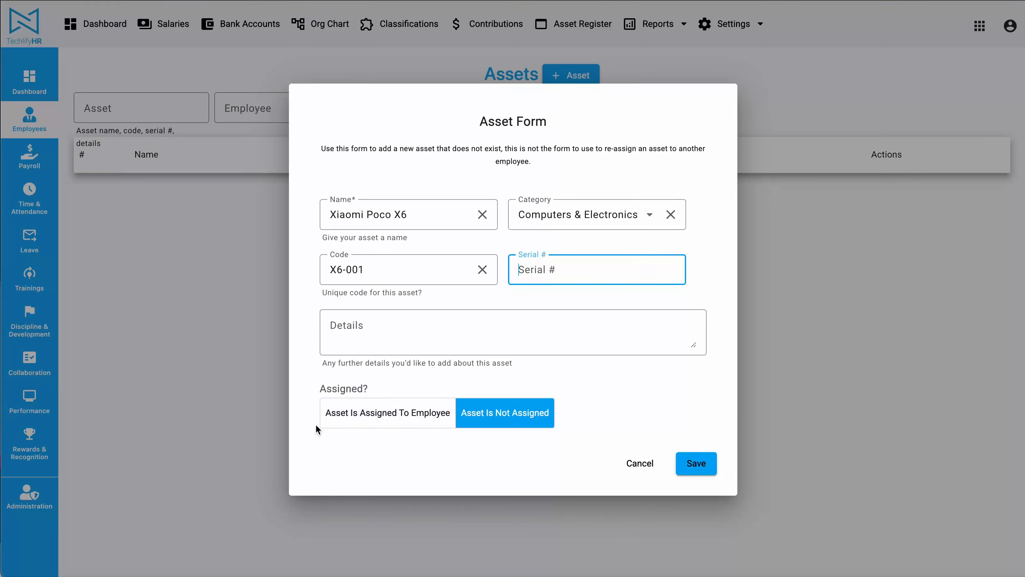
# Mark the asset as assigned to the first employee listed, dated 5/1/2025, and save it
pyautogui.click(323, 423)
pyautogui.click(465, 394)
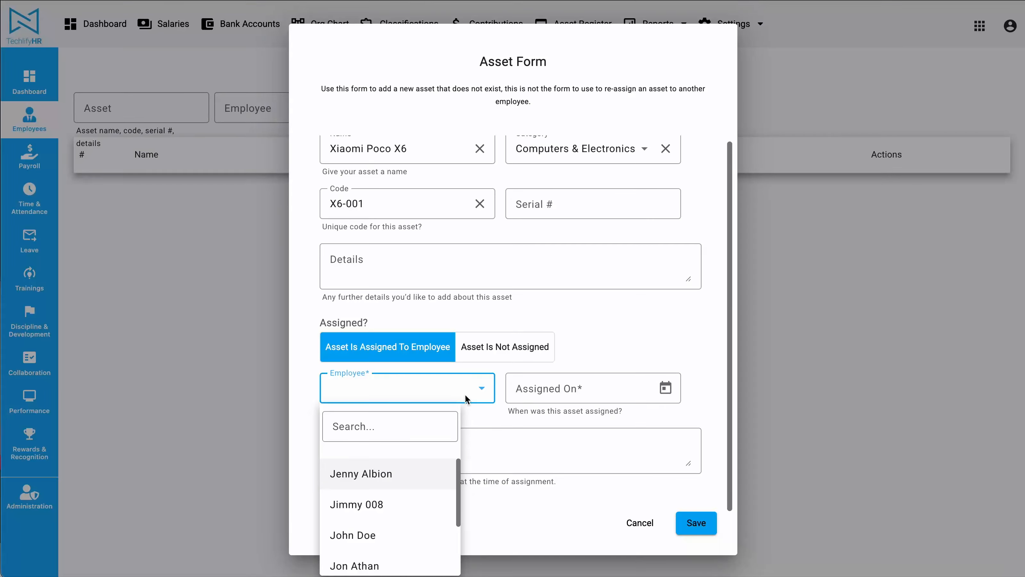
pyautogui.press('super+Tab')
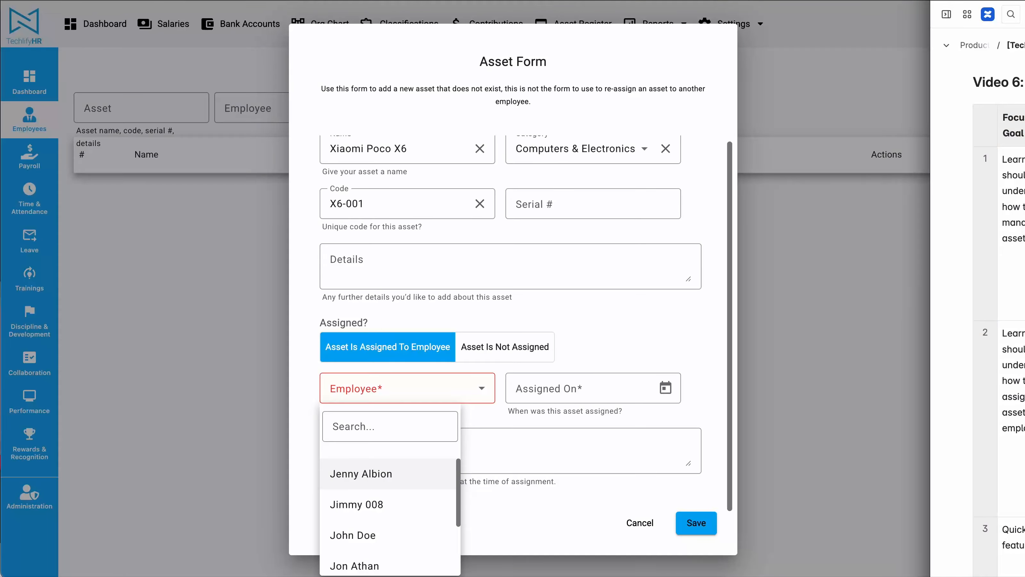
pyautogui.scroll(-1, 999, 303)
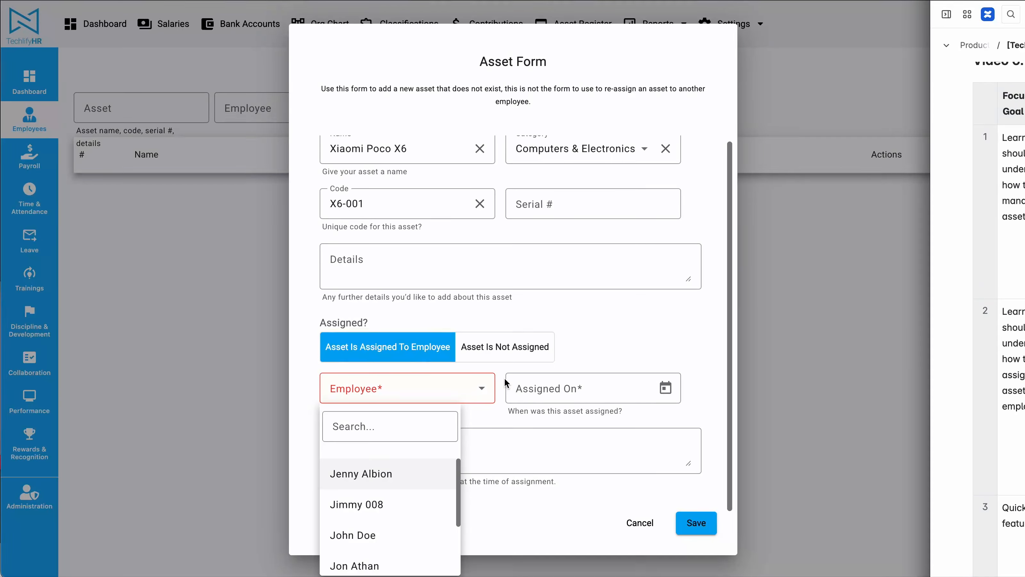
pyautogui.click(376, 481)
pyautogui.click(377, 480)
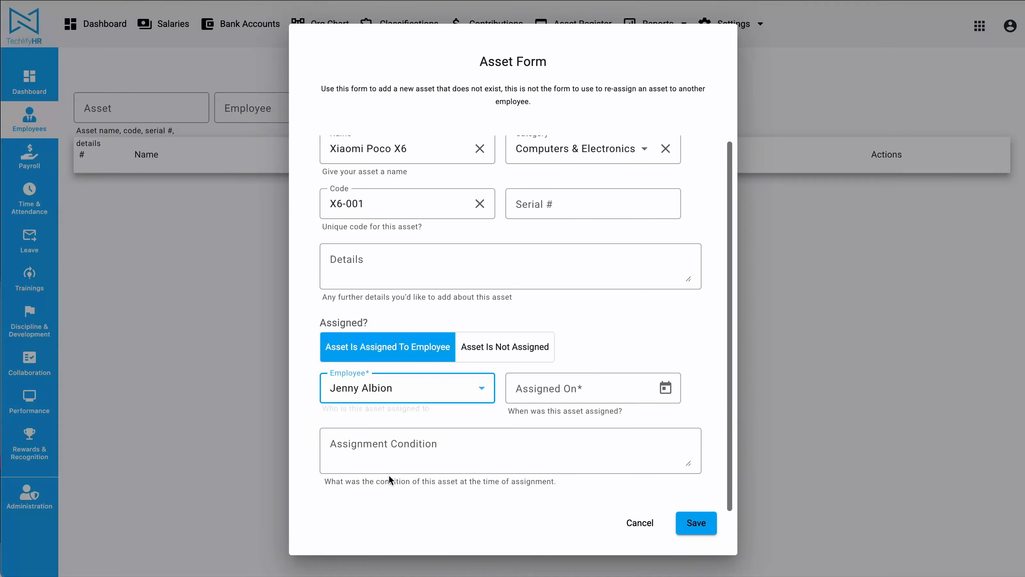
pyautogui.click(630, 399)
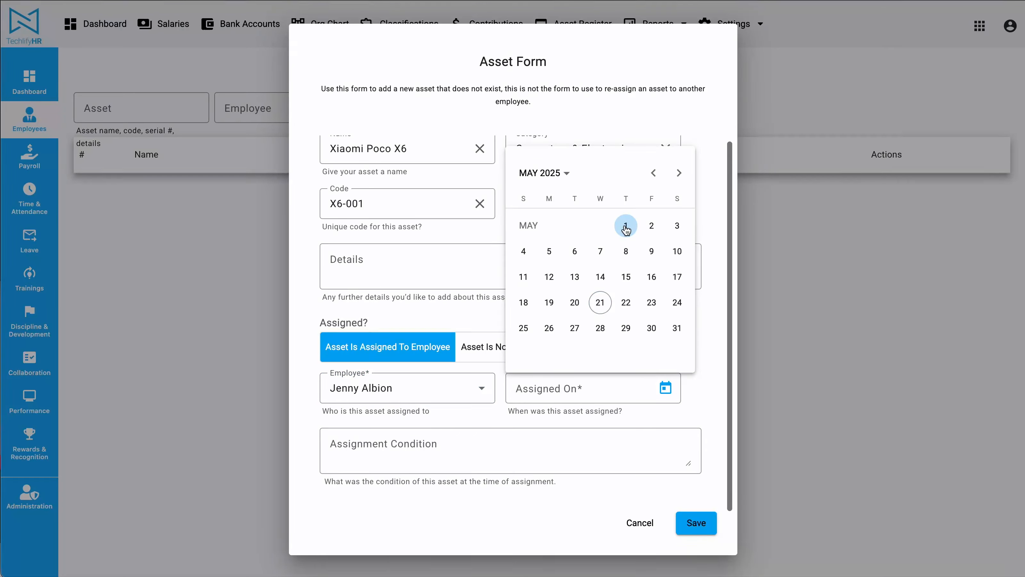
pyautogui.click(625, 226)
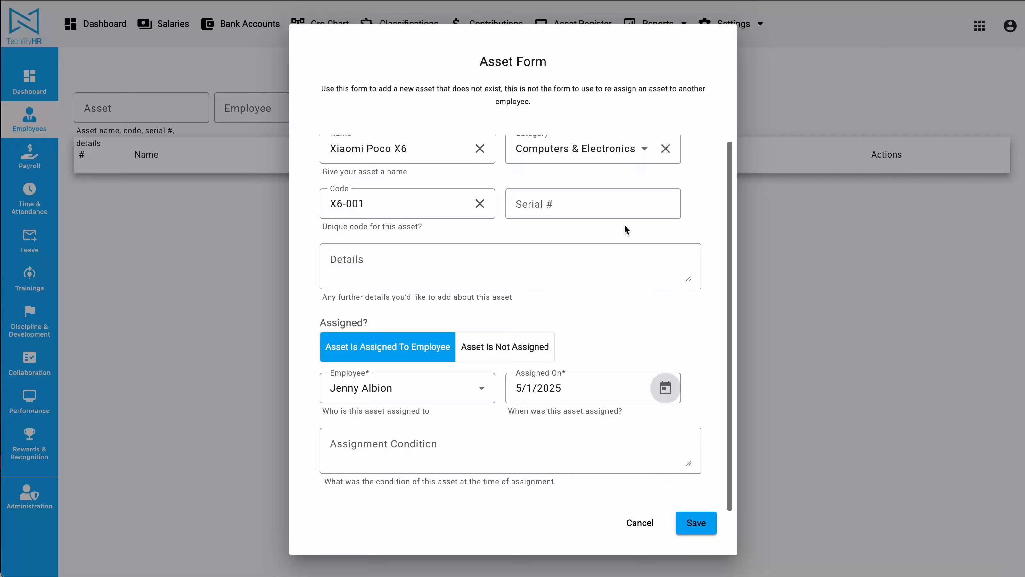
pyautogui.scroll(1, 677, 340)
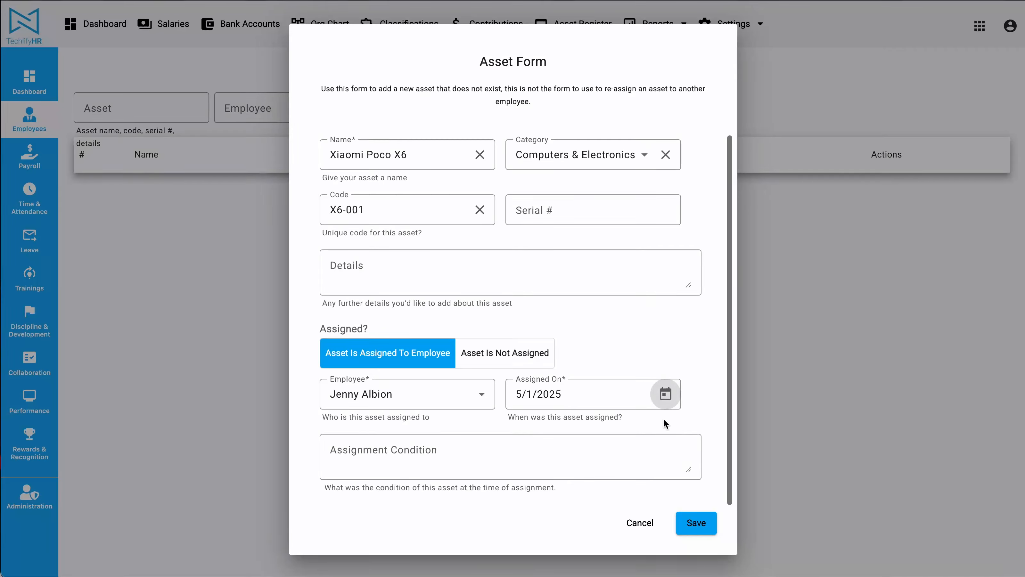
pyautogui.click(706, 527)
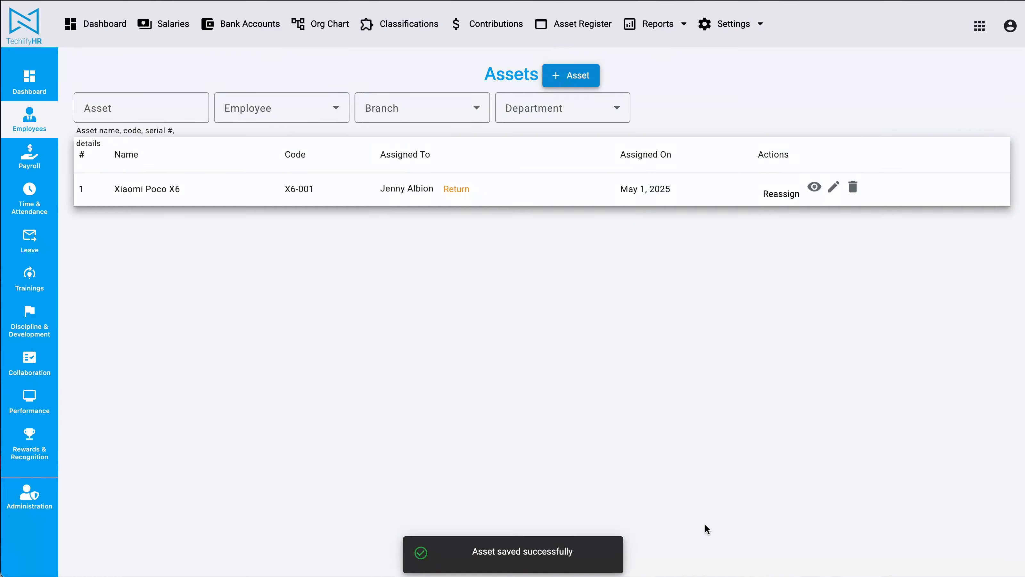
pyautogui.moveTo(114, 189); pyautogui.dragTo(762, 195)
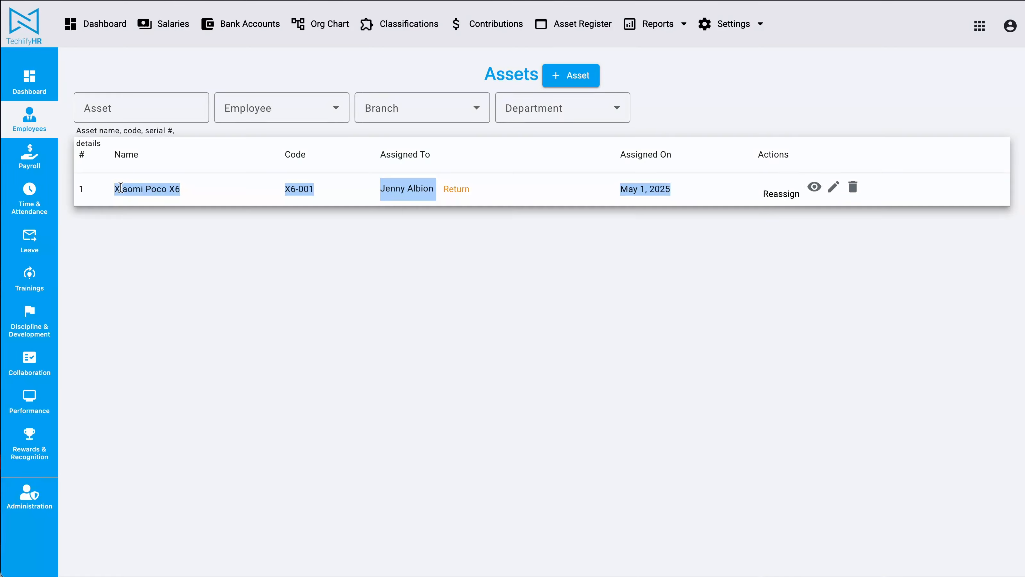
pyautogui.click(536, 290)
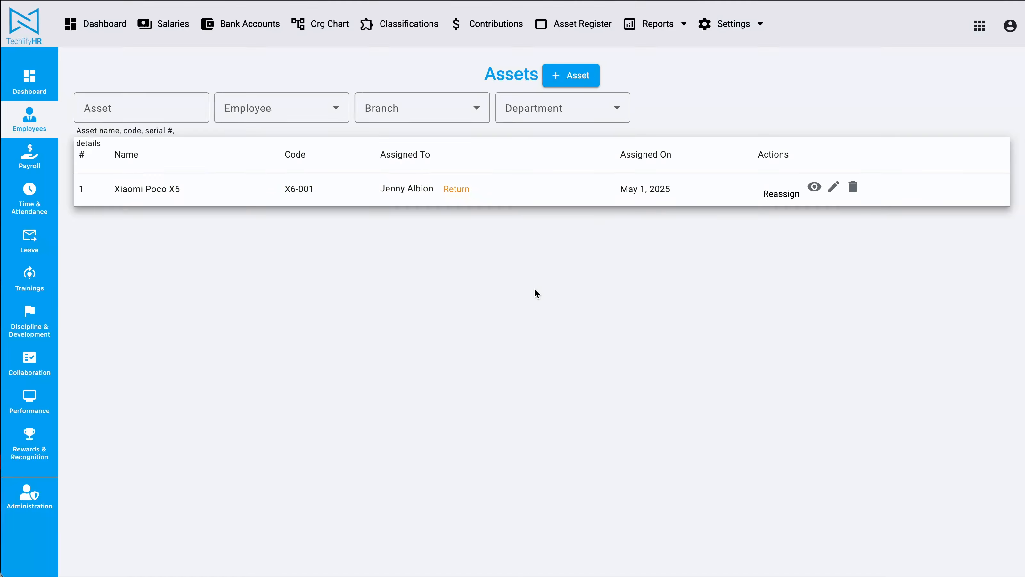
# Add and save a second, unassigned asset named "Xiaomi Poco X6" with category Computers & Electronics and code X6-002
pyautogui.click(570, 73)
pyautogui.write('Xiaomi Poco X6')
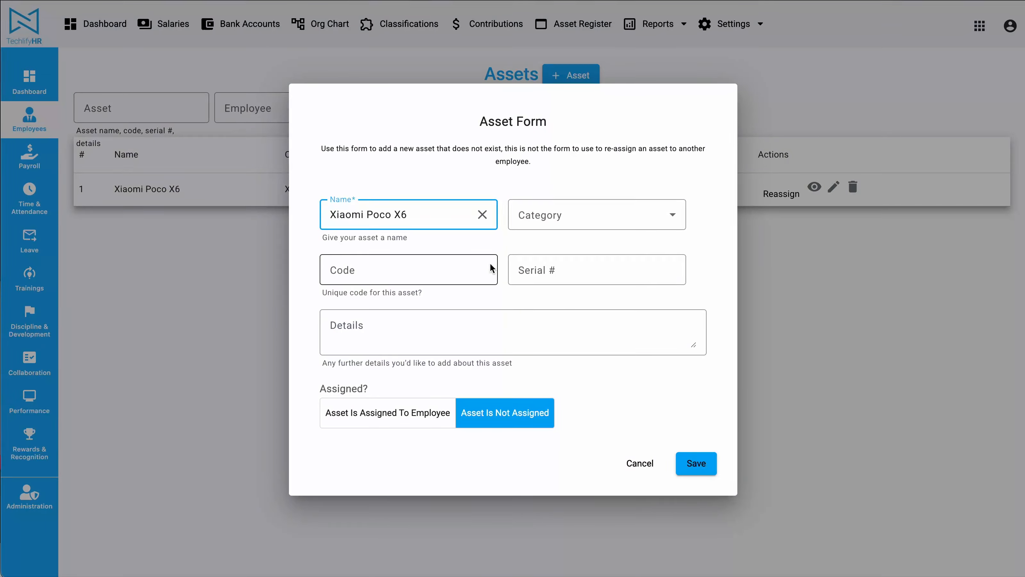
pyautogui.click(550, 218)
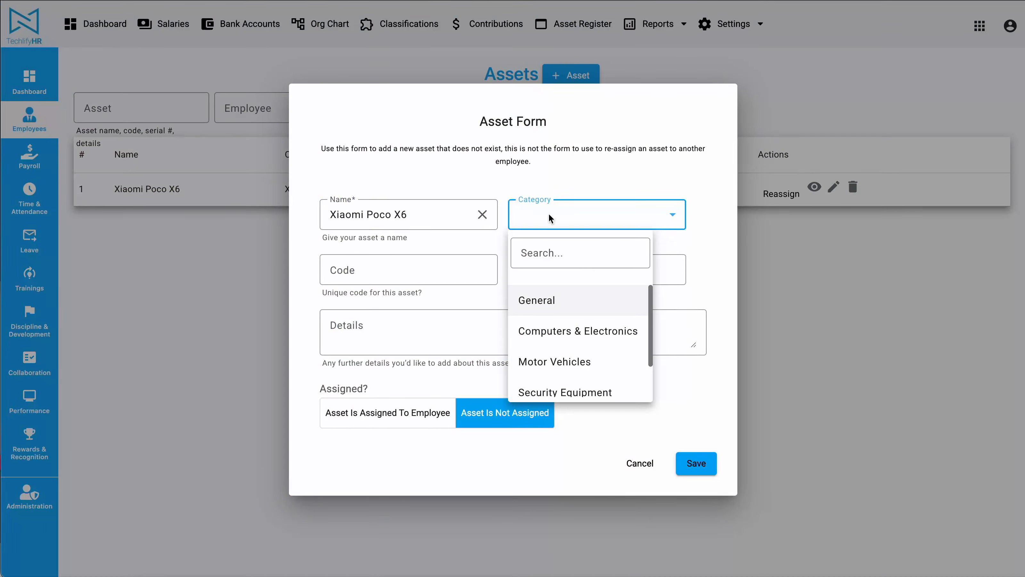
pyautogui.click(557, 329)
pyautogui.click(486, 268)
pyautogui.write('X')
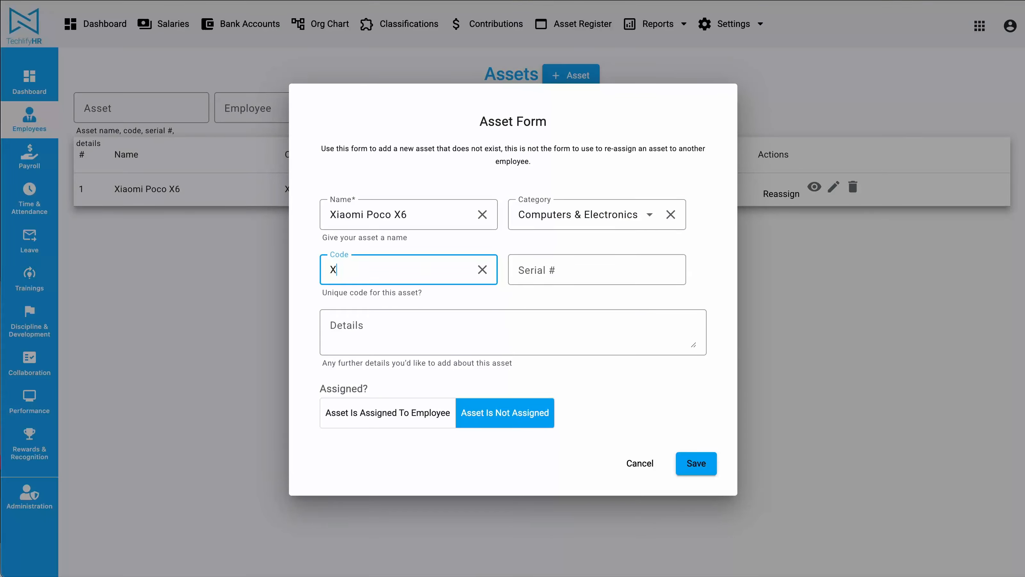
pyautogui.write('6-002')
pyautogui.click(694, 466)
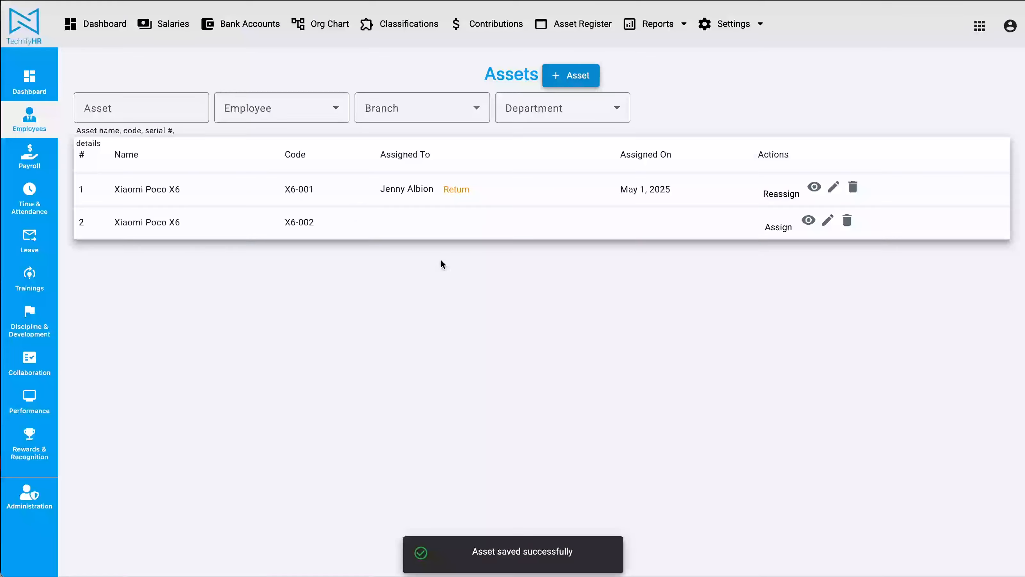
pyautogui.moveTo(112, 220); pyautogui.dragTo(370, 222)
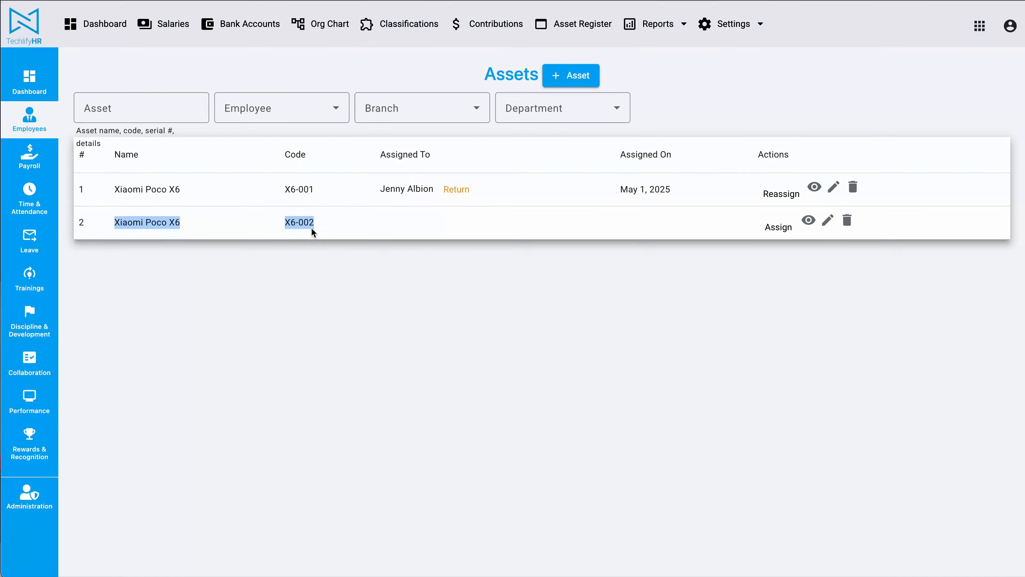
pyautogui.moveTo(113, 190); pyautogui.dragTo(434, 190)
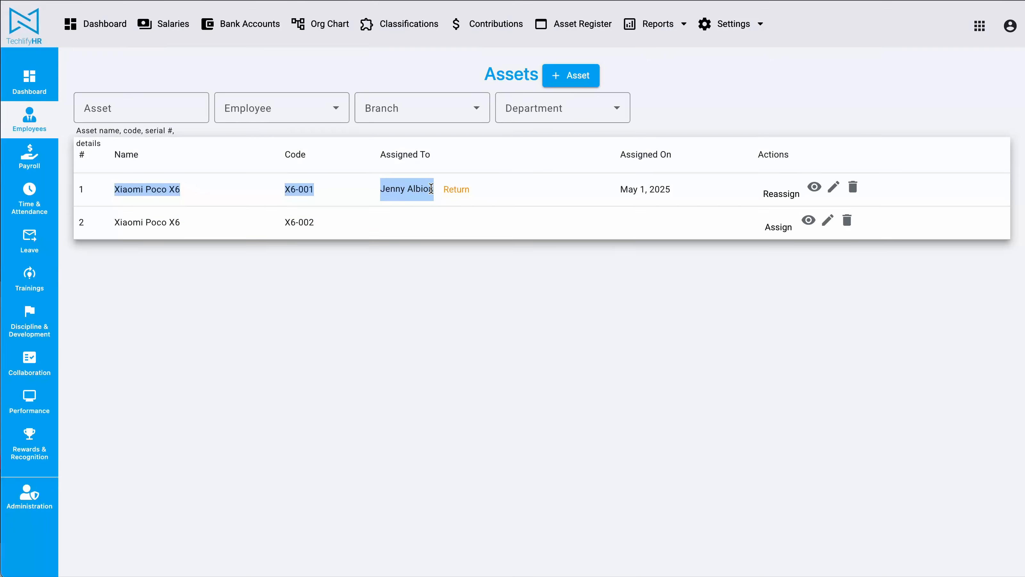
pyautogui.moveTo(114, 222); pyautogui.dragTo(295, 222)
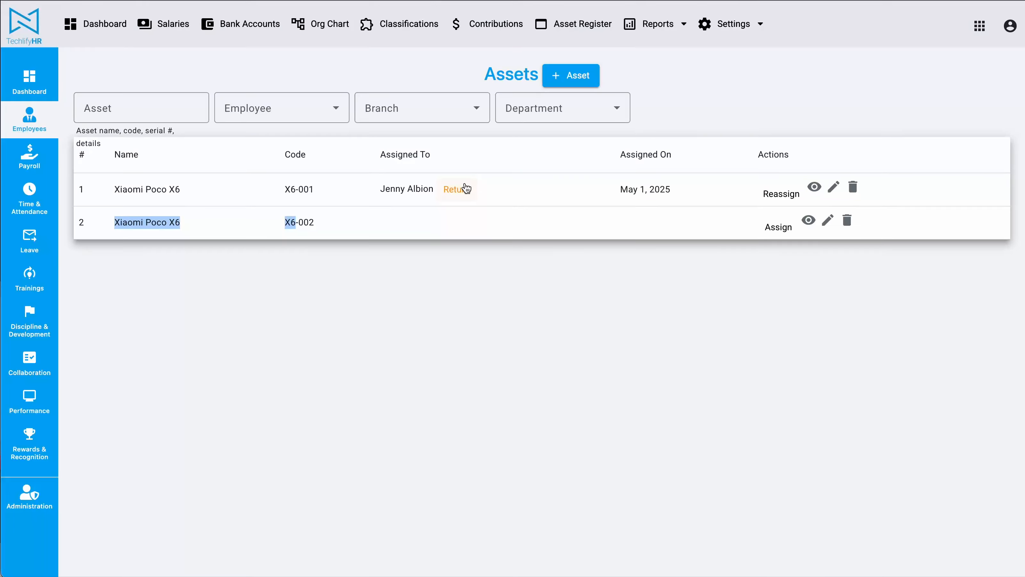
pyautogui.press('super+Tab')
pyautogui.scroll(-4, 999, 295)
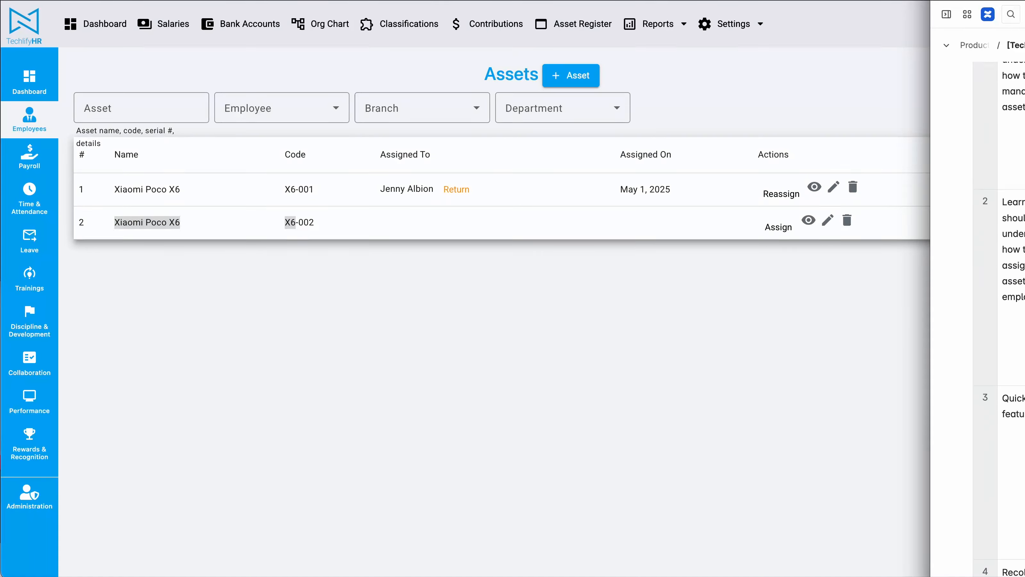
pyautogui.press('super+Tab')
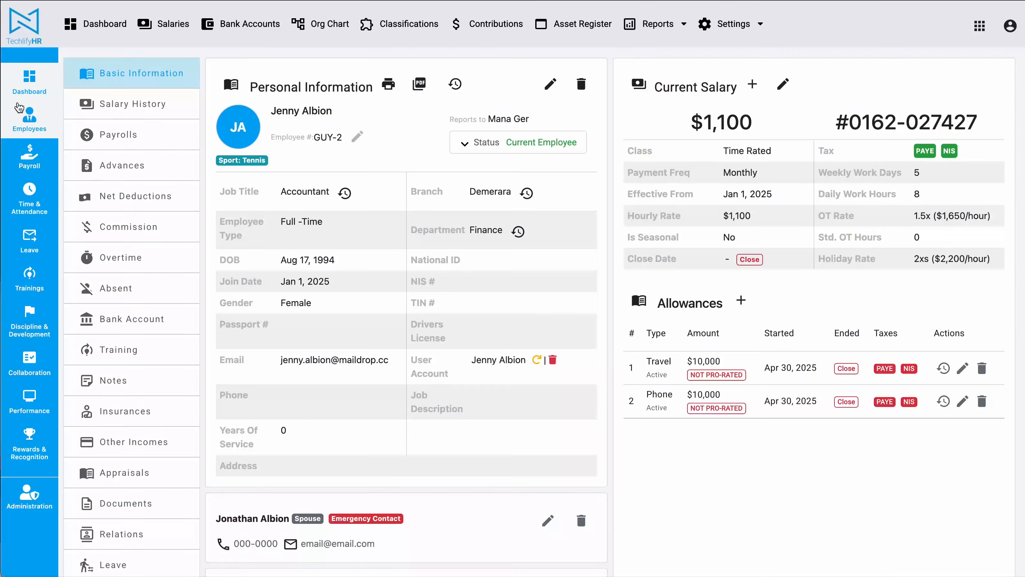
# Open the employee list and add Resigned to its status filter
pyautogui.click(29, 118)
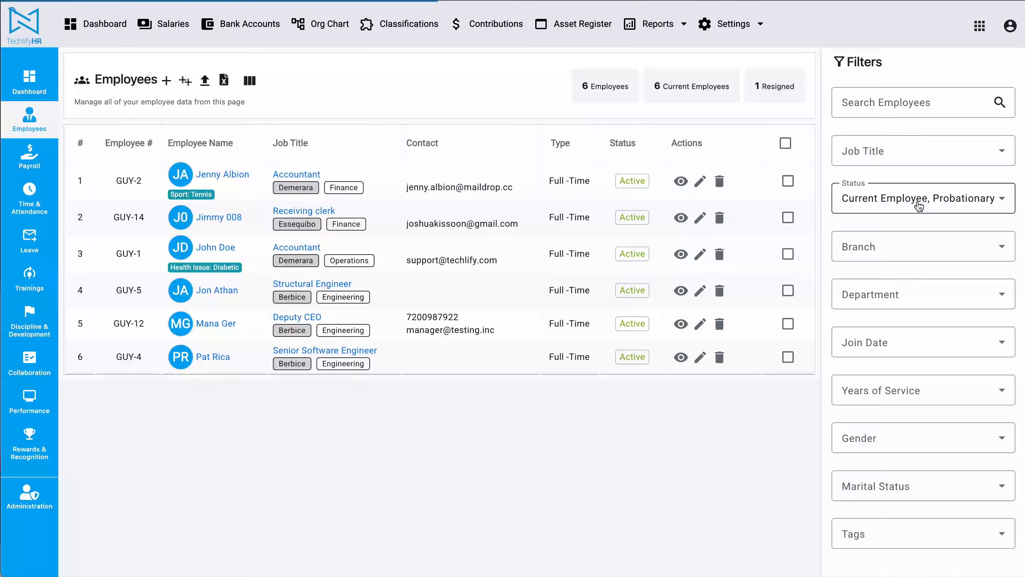
pyautogui.click(922, 204)
pyautogui.scroll(-2, 889, 336)
pyautogui.click(888, 347)
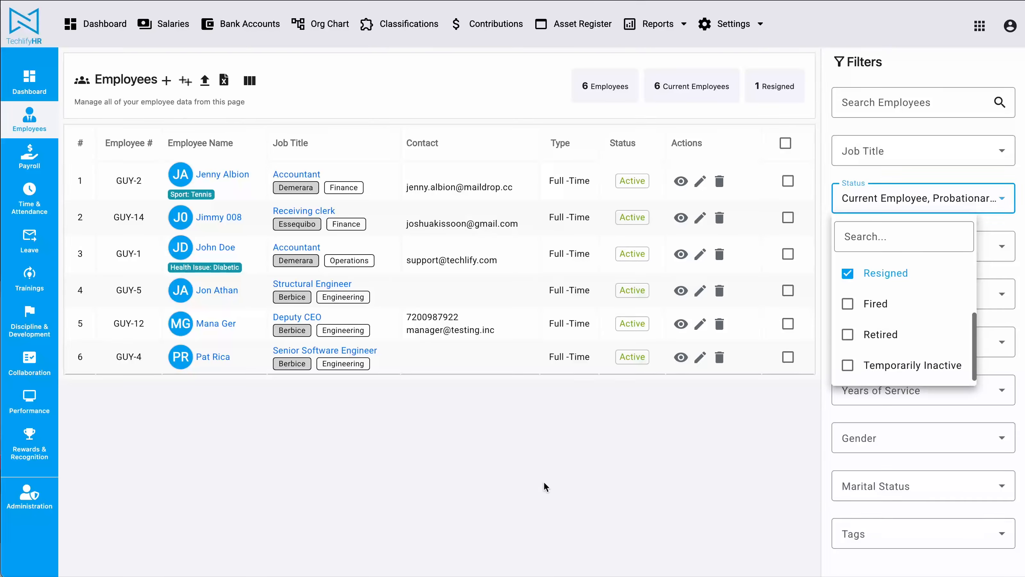
pyautogui.click(523, 487)
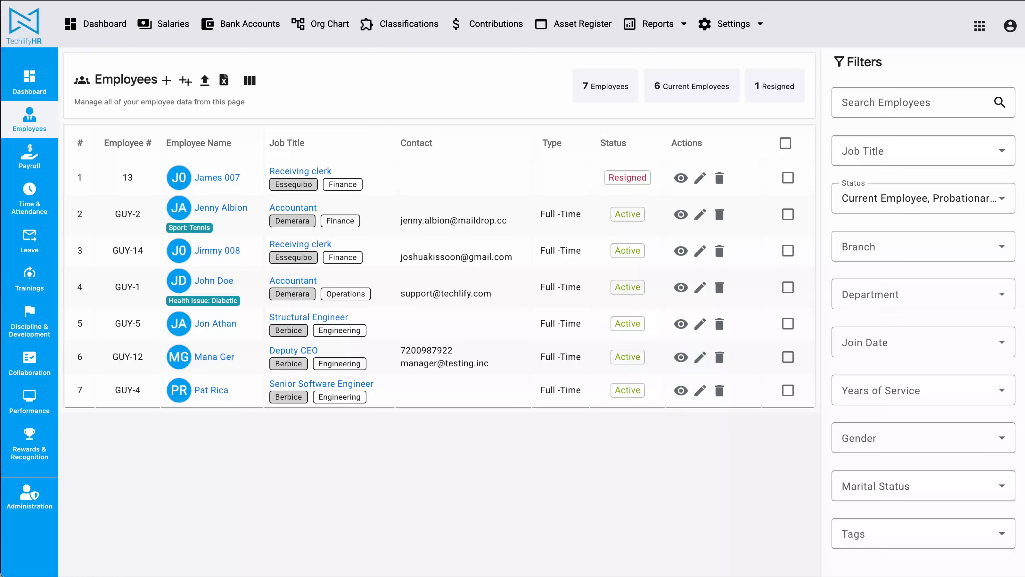
pyautogui.press('super+Tab')
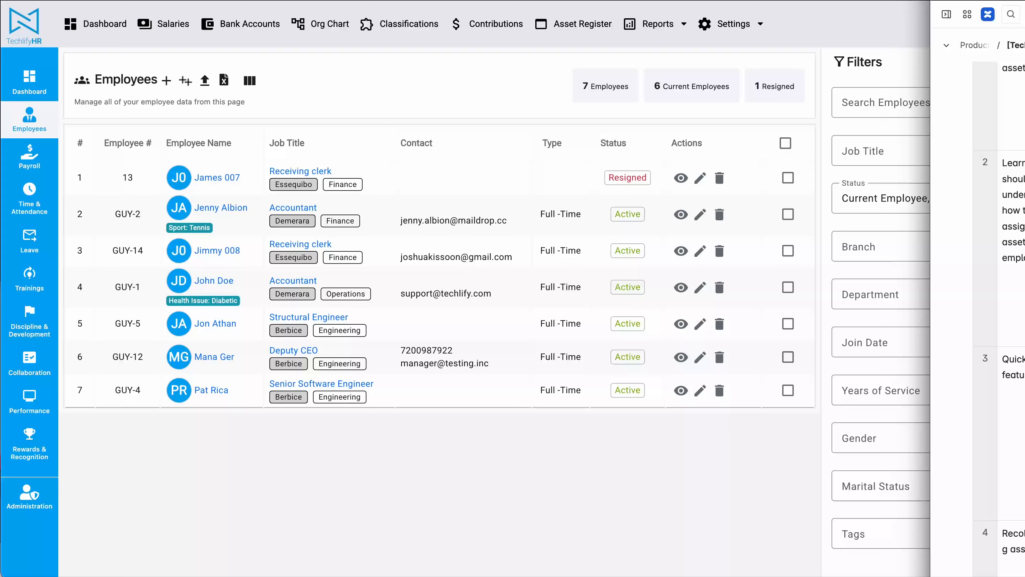
pyautogui.scroll(-2, 978, 308)
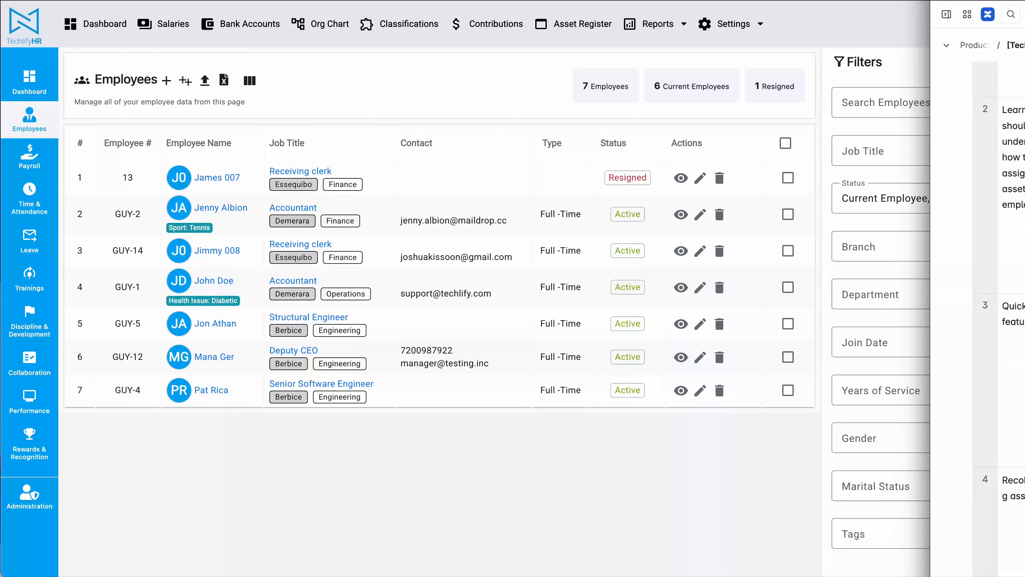
pyautogui.scroll(1, 979, 307)
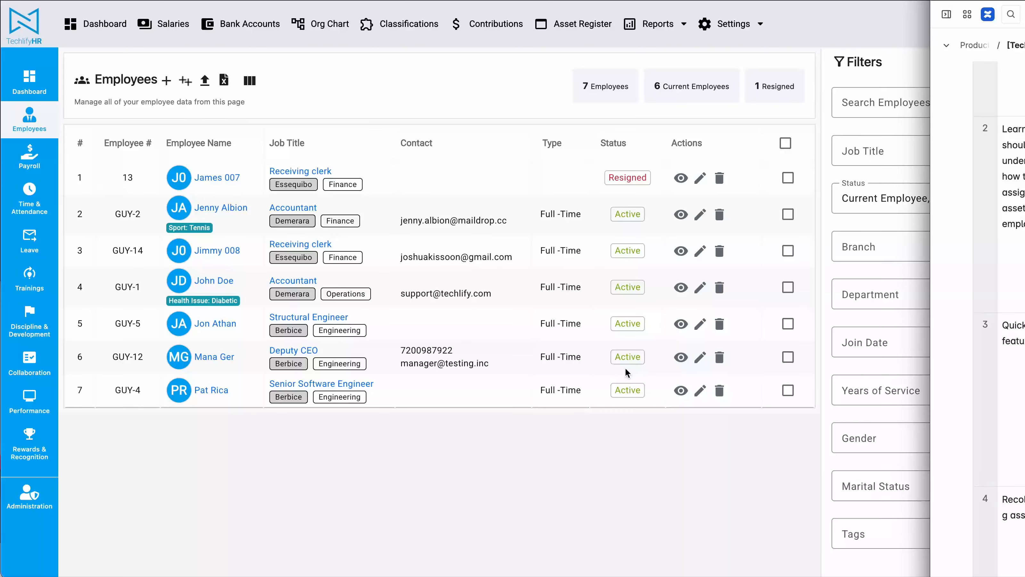
# Add a new asset named "Dell Inspiron 2000" with category Computers & Electronics and code DI2000-001
pyautogui.click(618, 426)
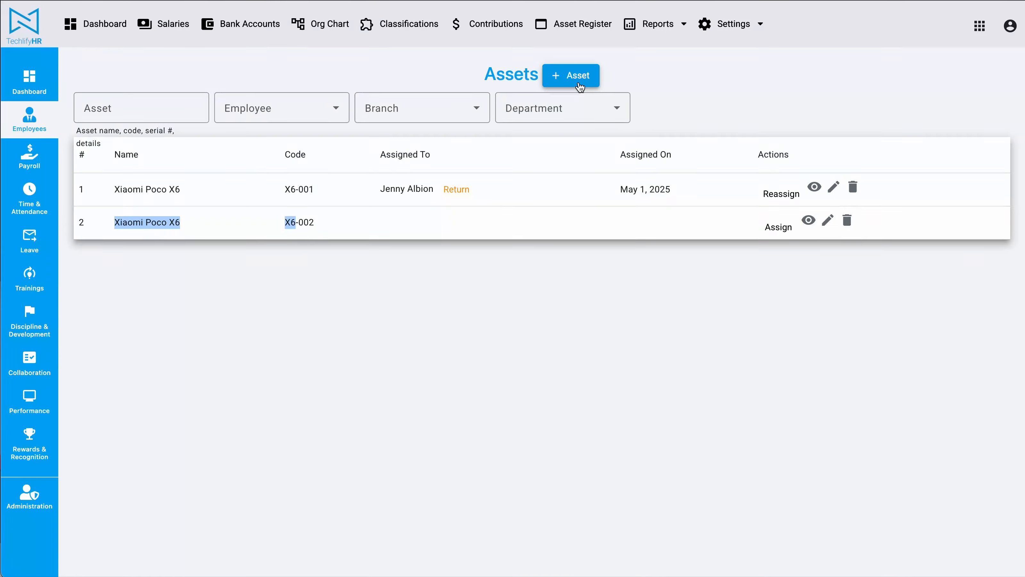
pyautogui.click(579, 77)
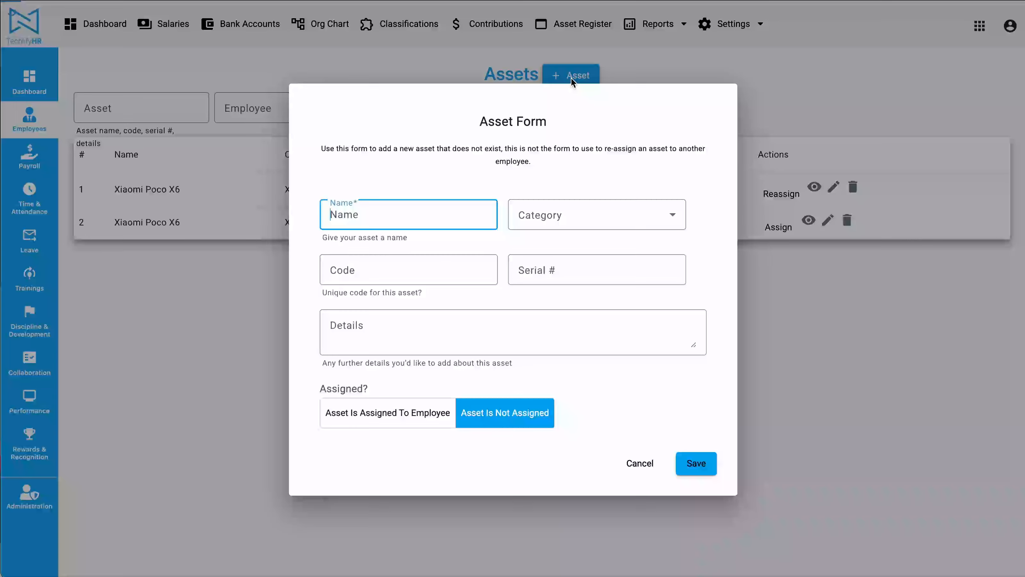
pyautogui.write('Dell Inspiron 2000')
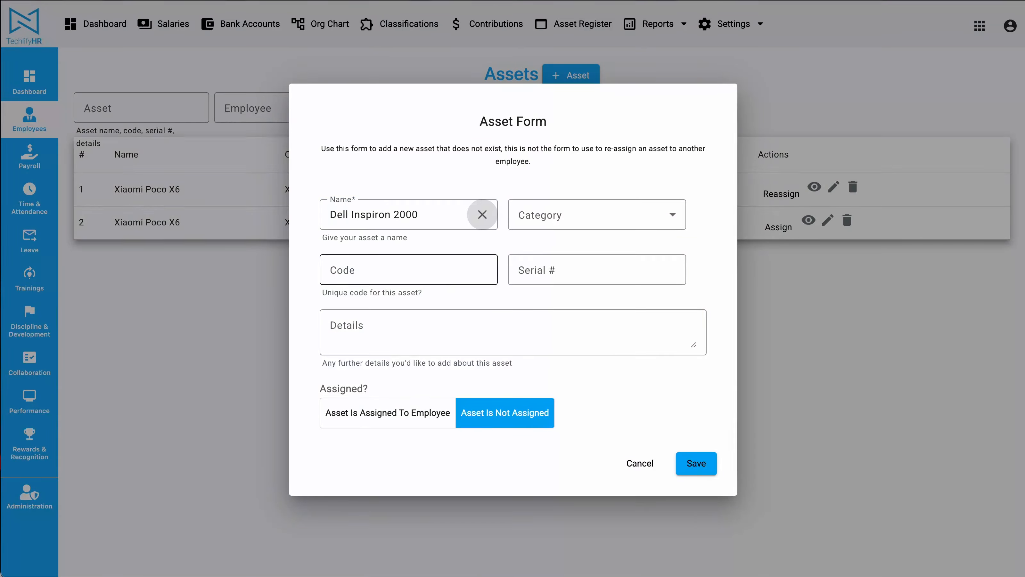
pyautogui.press('Tab')
pyautogui.click(590, 223)
pyautogui.click(577, 332)
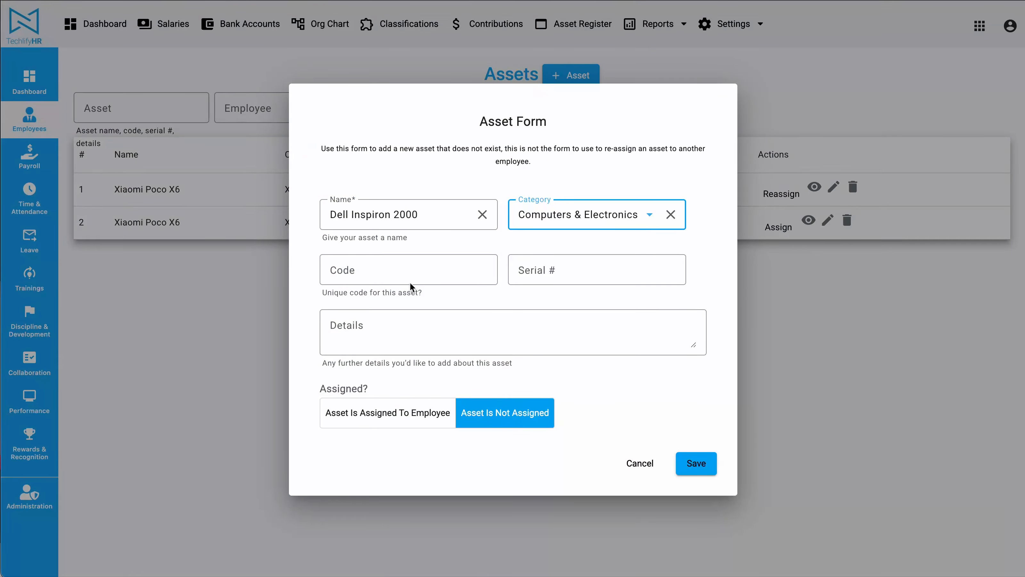
pyautogui.click(356, 261)
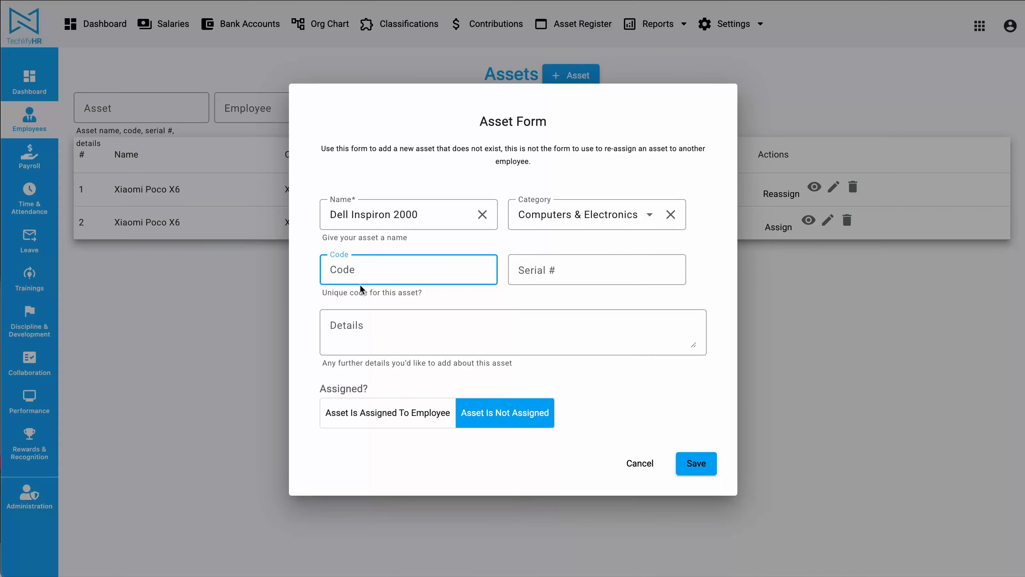
pyautogui.write('DI2000-001')
# Mark the Dell Inspiron 2000 as assigned to an employee and choose the second employee listed
pyautogui.click(425, 413)
pyautogui.click(476, 403)
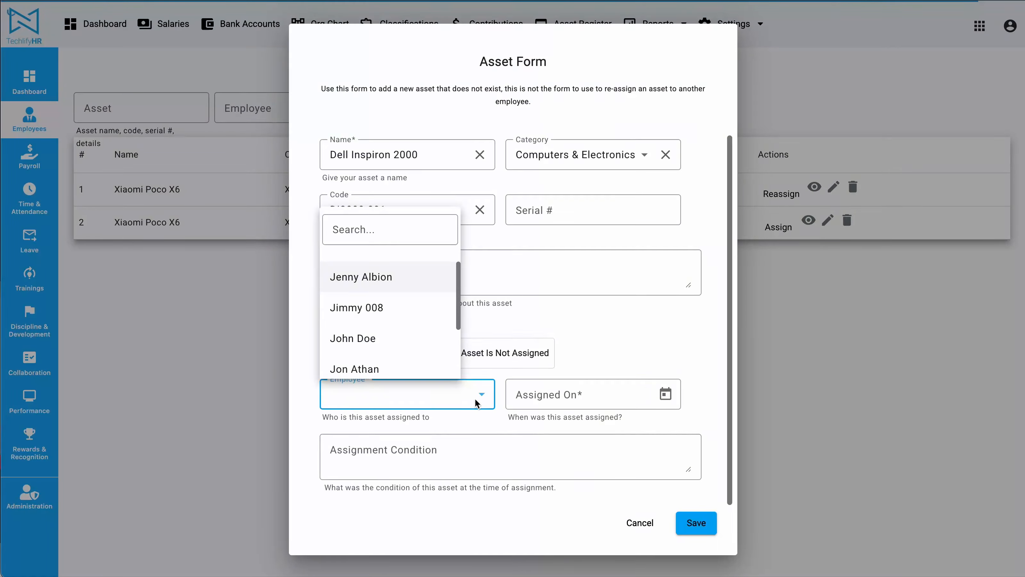
pyautogui.scroll(-2, 382, 314)
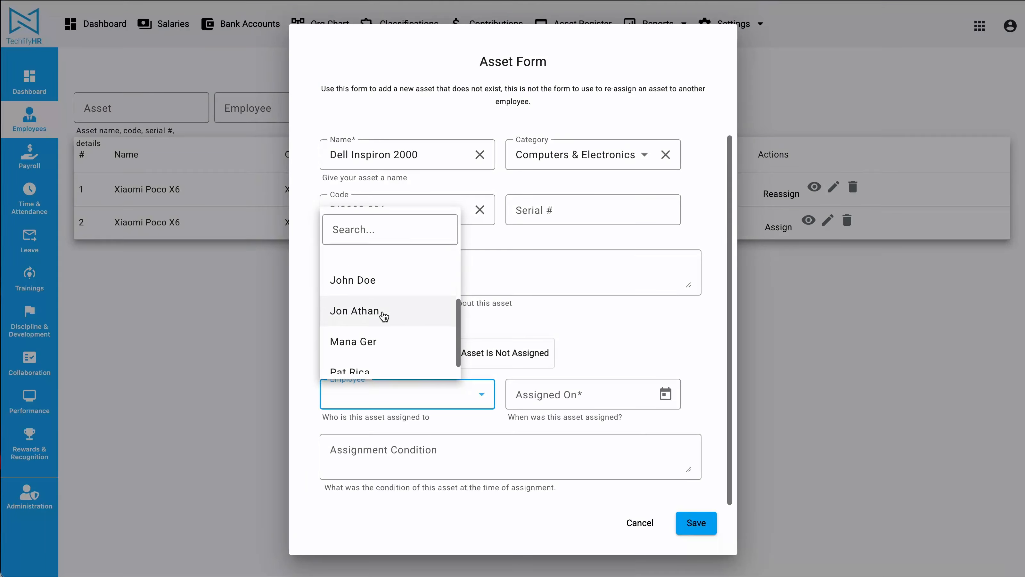
pyautogui.scroll(2, 383, 317)
pyautogui.scroll(-1, 414, 310)
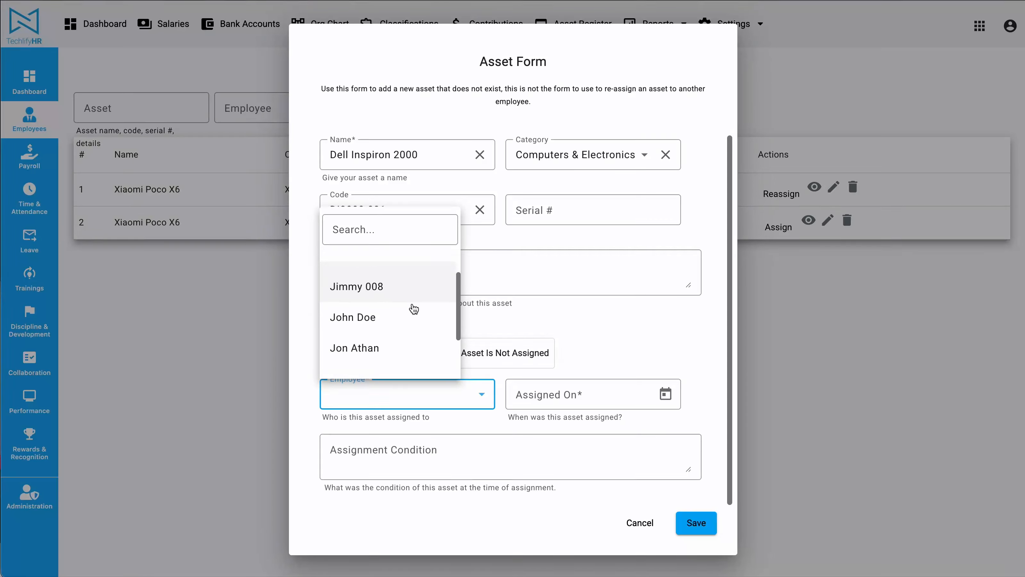
pyautogui.scroll(-1, 413, 308)
pyautogui.scroll(2, 413, 307)
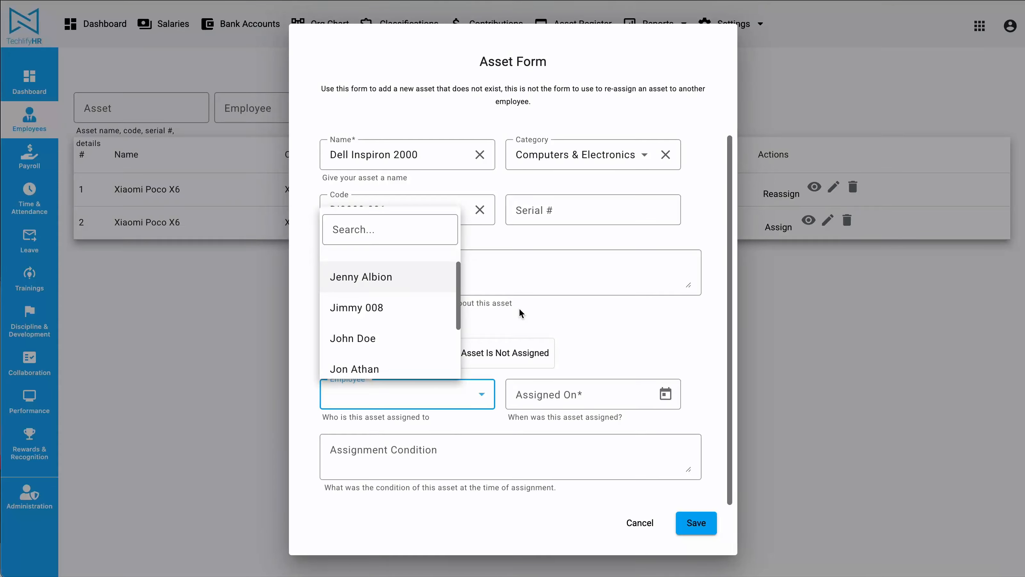
pyautogui.click(630, 317)
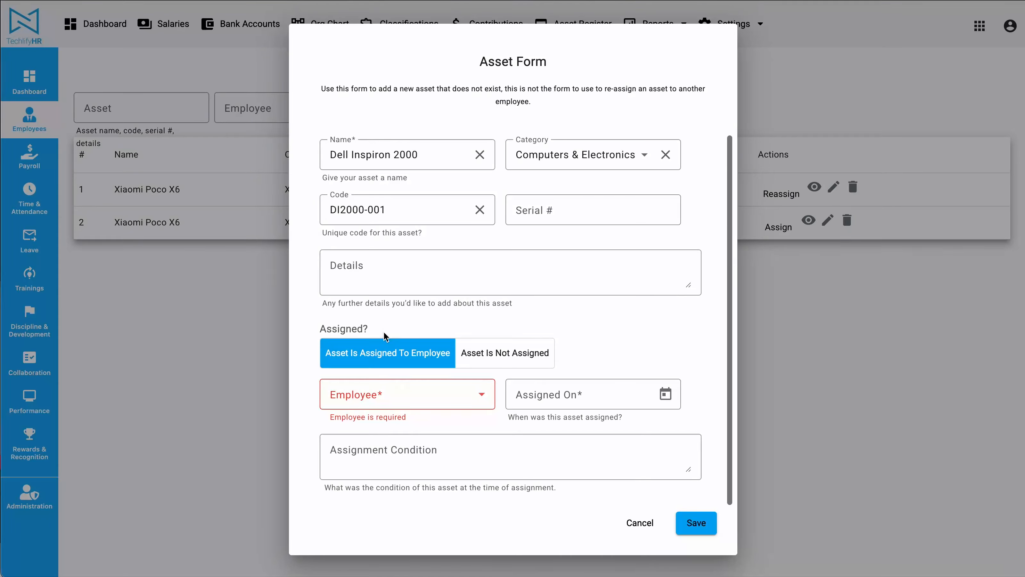
pyautogui.click(442, 394)
pyautogui.click(398, 310)
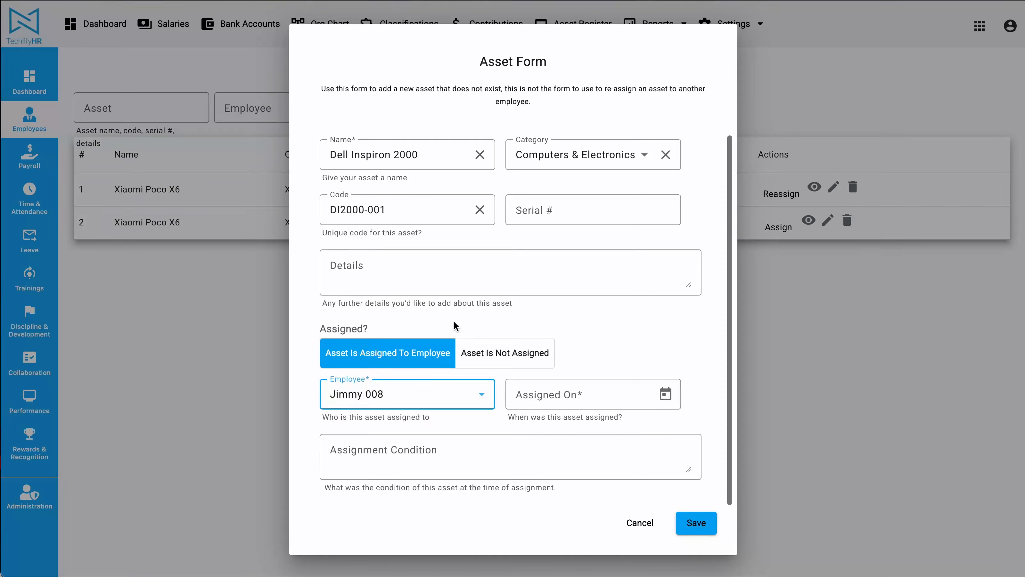
# Check the selected employee's join date in their profile and set the laptop's assignment date to 5/1/2025
pyautogui.click(666, 395)
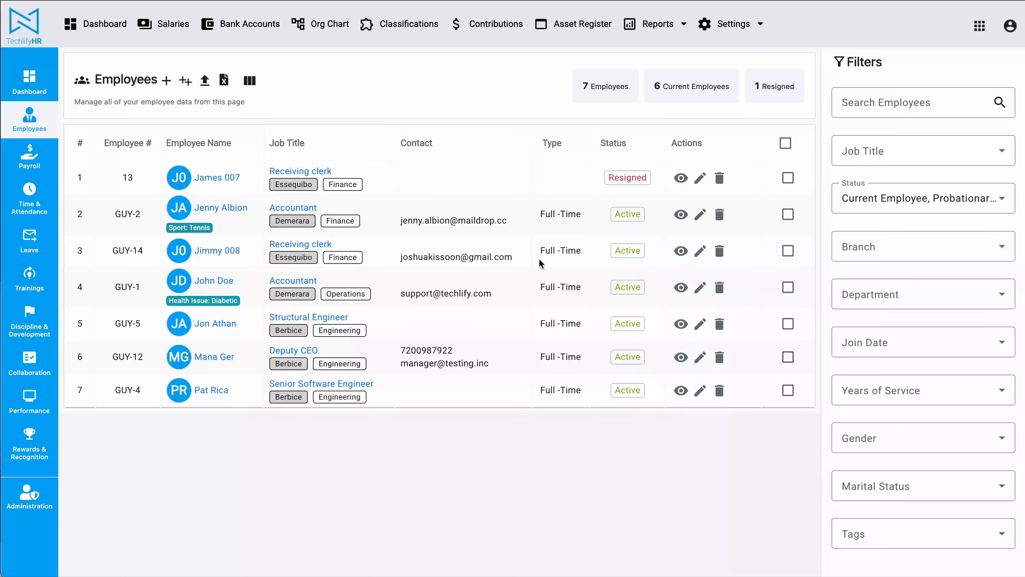
pyautogui.click(681, 251)
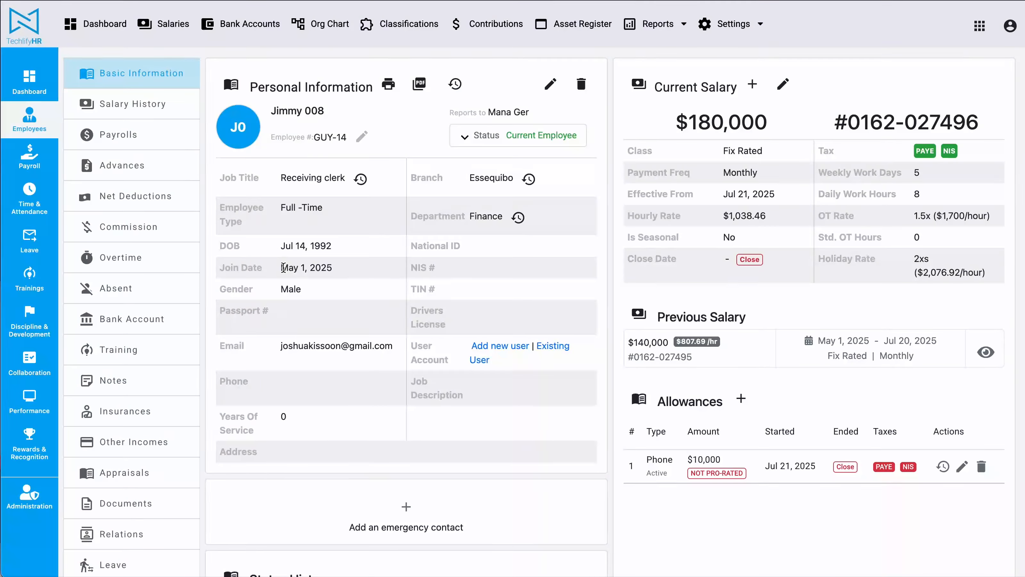
pyautogui.moveTo(283, 267); pyautogui.dragTo(333, 267)
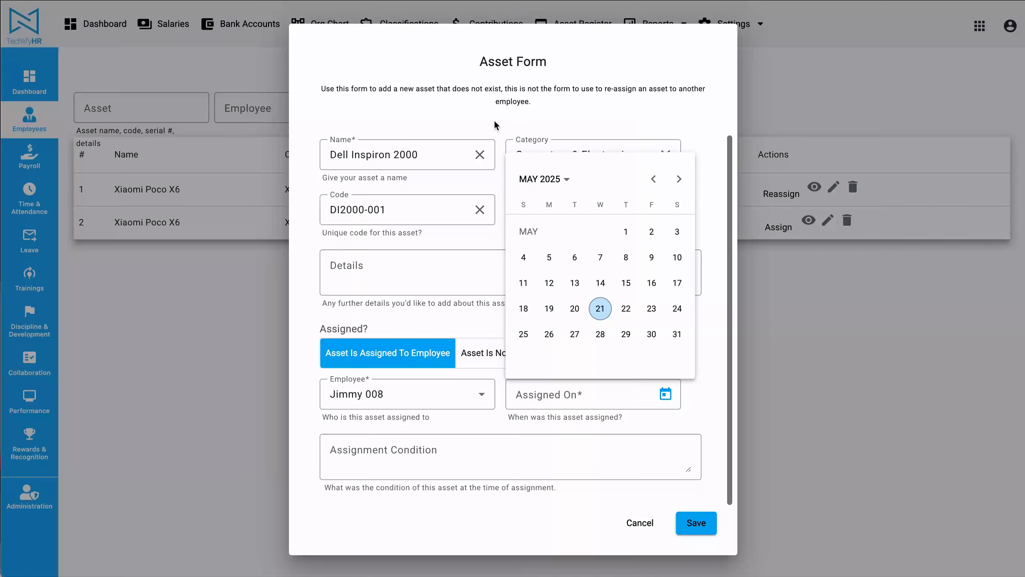
pyautogui.click(626, 233)
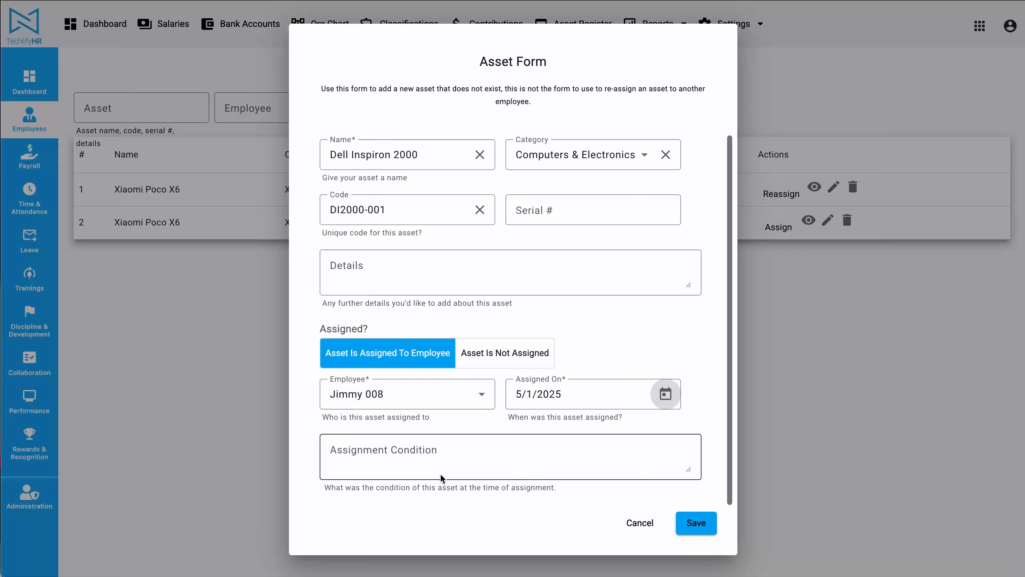
# Enter the condition "Excellent working condition with a few small scratches.", note the handover from the resigned employee, and save the asset
pyautogui.press('super+Tab')
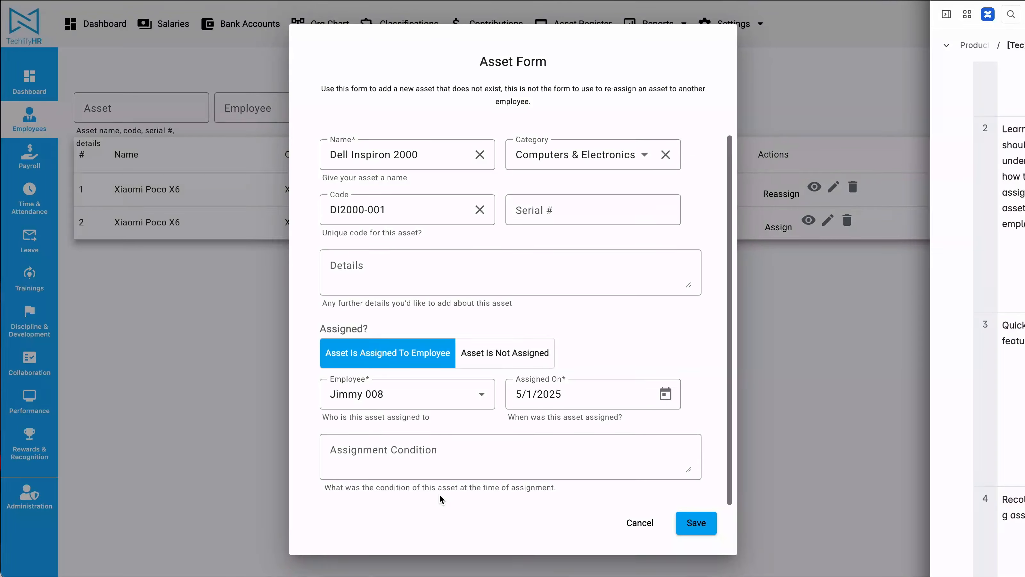
pyautogui.press('super+Tab')
pyautogui.click(418, 480)
pyautogui.write('Excellent working condition with a few small scratches')
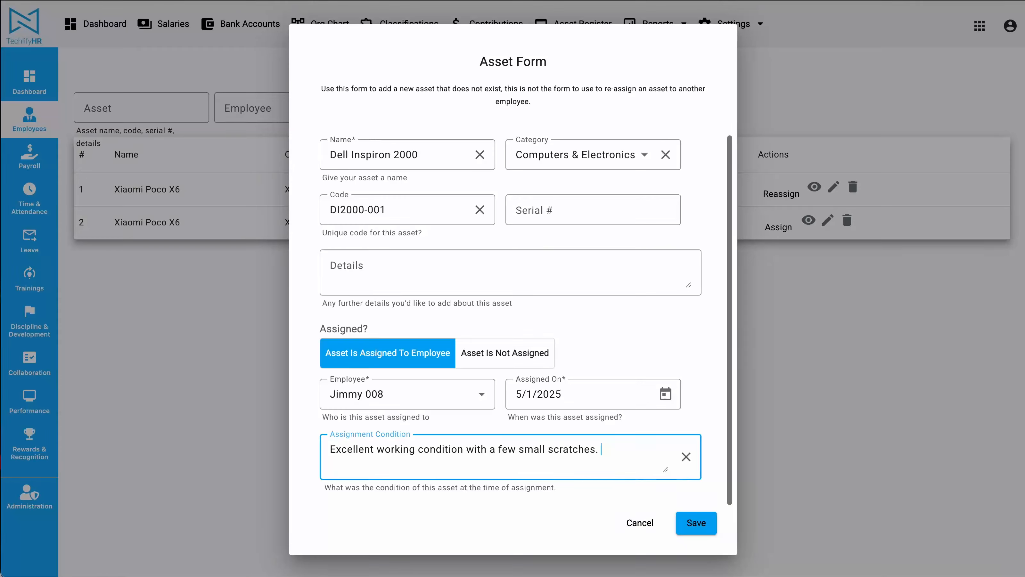
pyautogui.press('Return')
pyautogui.press('Return')
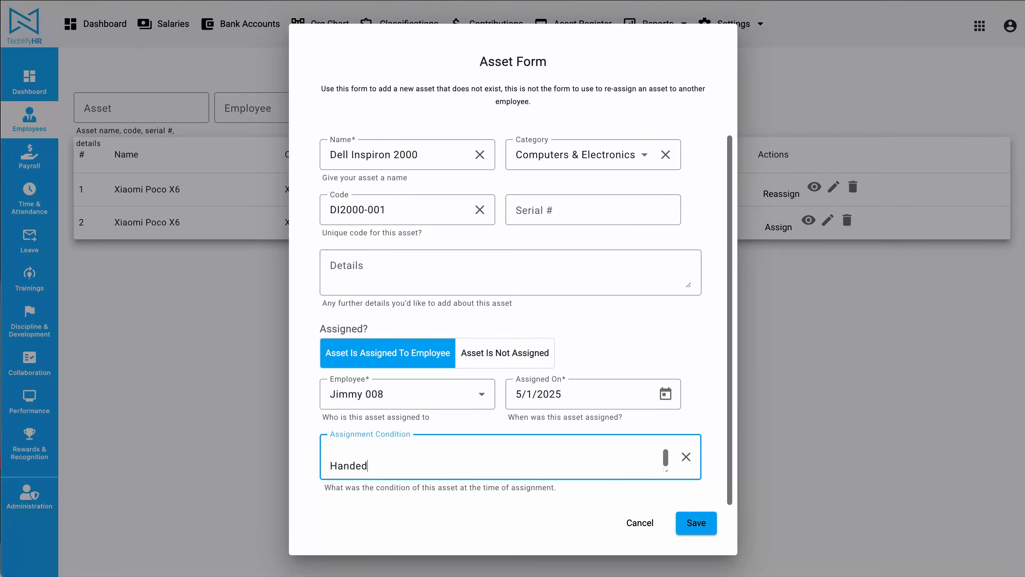
pyautogui.write('Handed over from James 007')
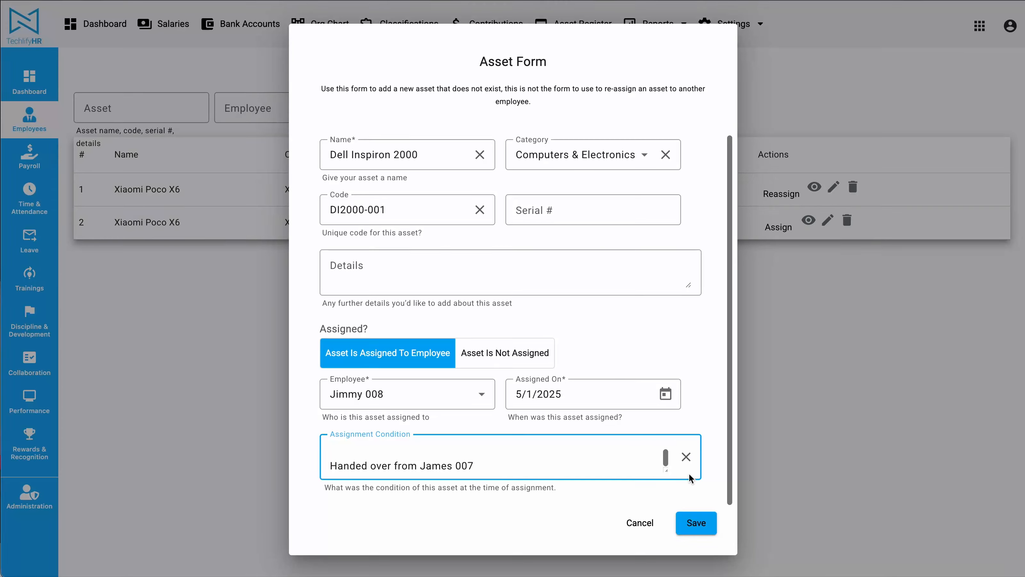
pyautogui.click(696, 524)
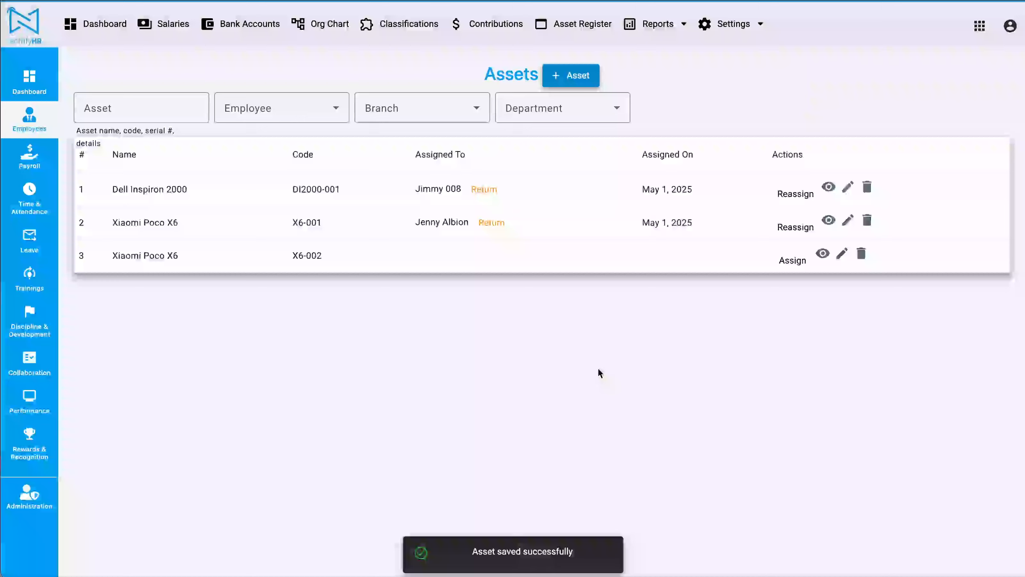
pyautogui.moveTo(114, 194); pyautogui.dragTo(221, 197)
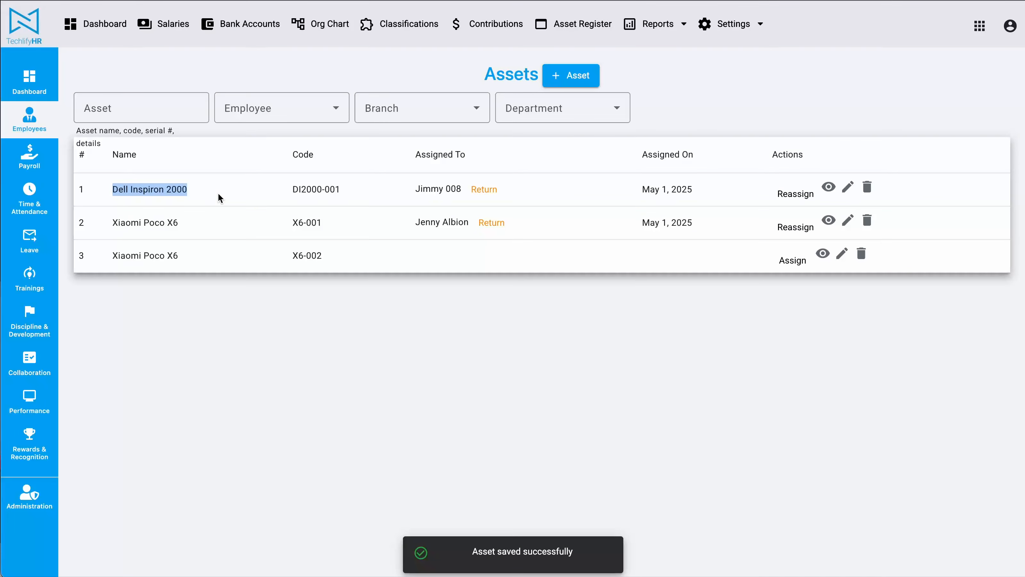
pyautogui.click(1024, 339)
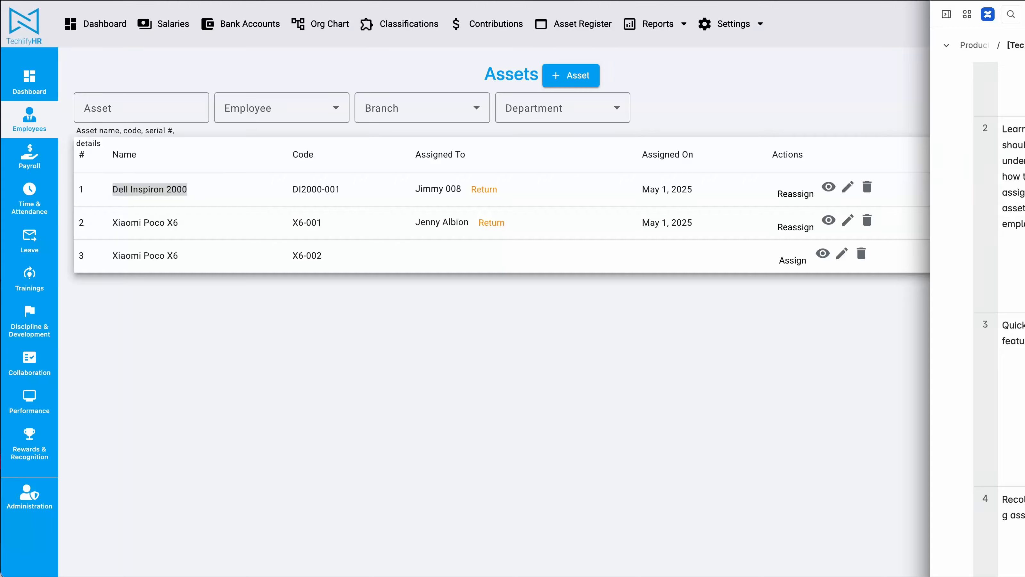
pyautogui.scroll(-3, 999, 321)
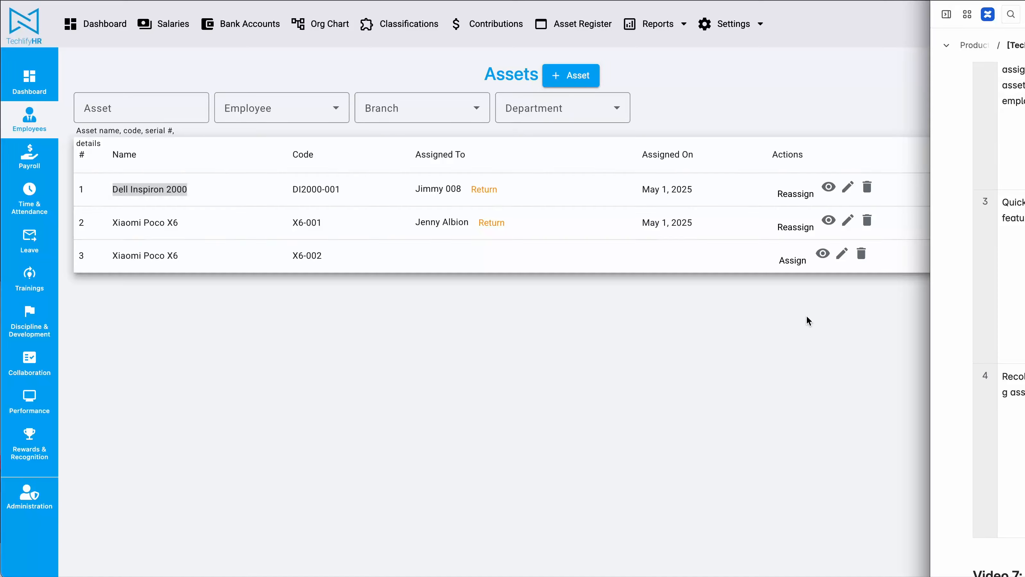
pyautogui.click(579, 389)
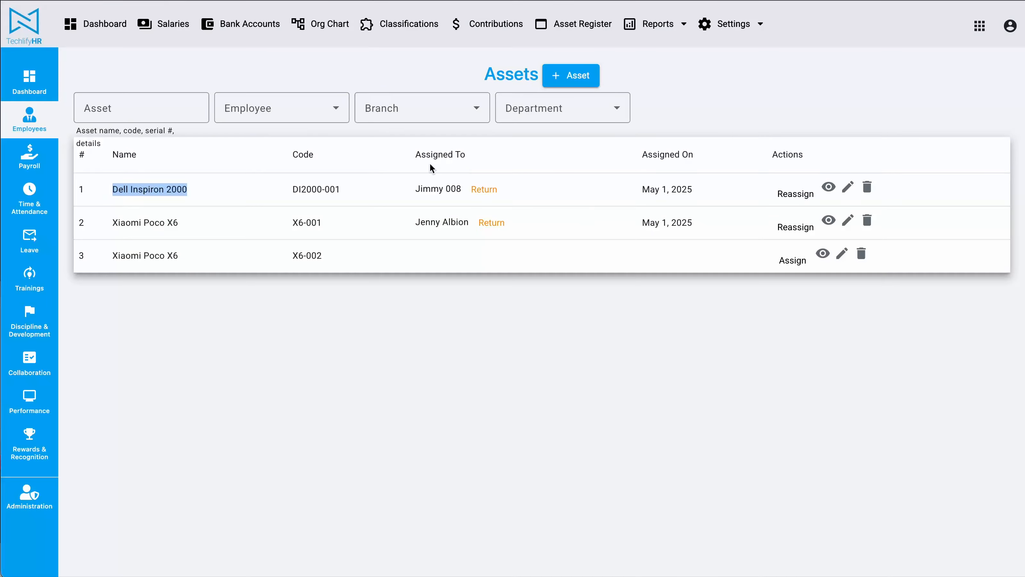
pyautogui.press('super+grave')
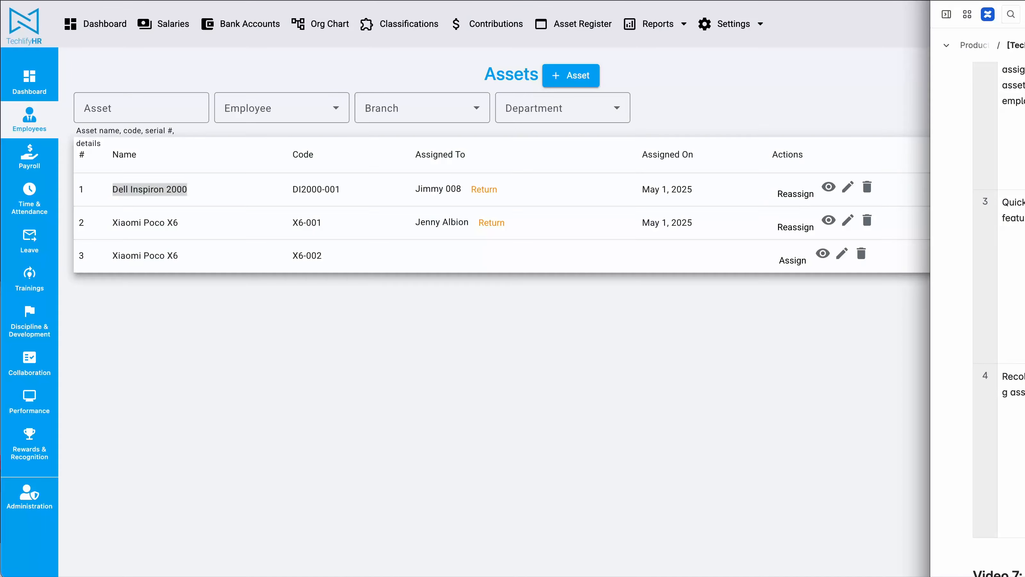
pyautogui.click(515, 397)
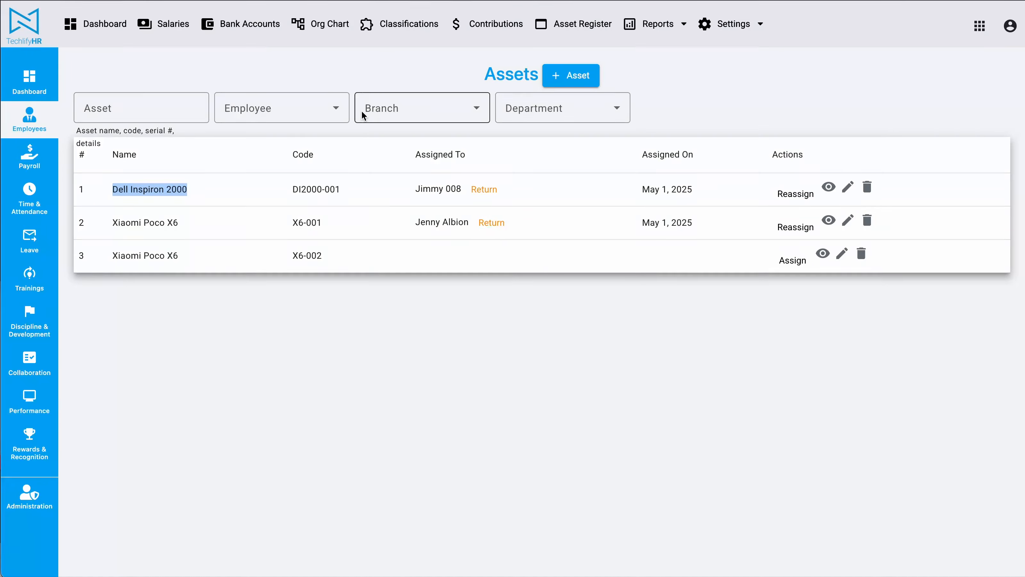
# Add a new asset named "Apple Macbook Air 15" with category Computers & Electronics and code MBA-001
pyautogui.click(579, 74)
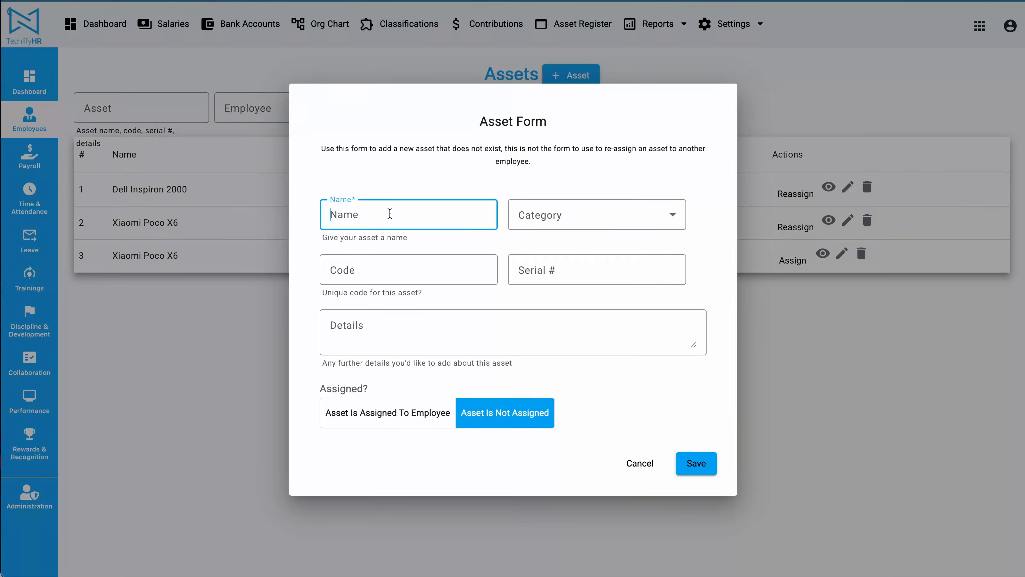
pyautogui.write('Apple Macbook Air 15')
pyautogui.click(584, 221)
pyautogui.scroll(-1, 570, 306)
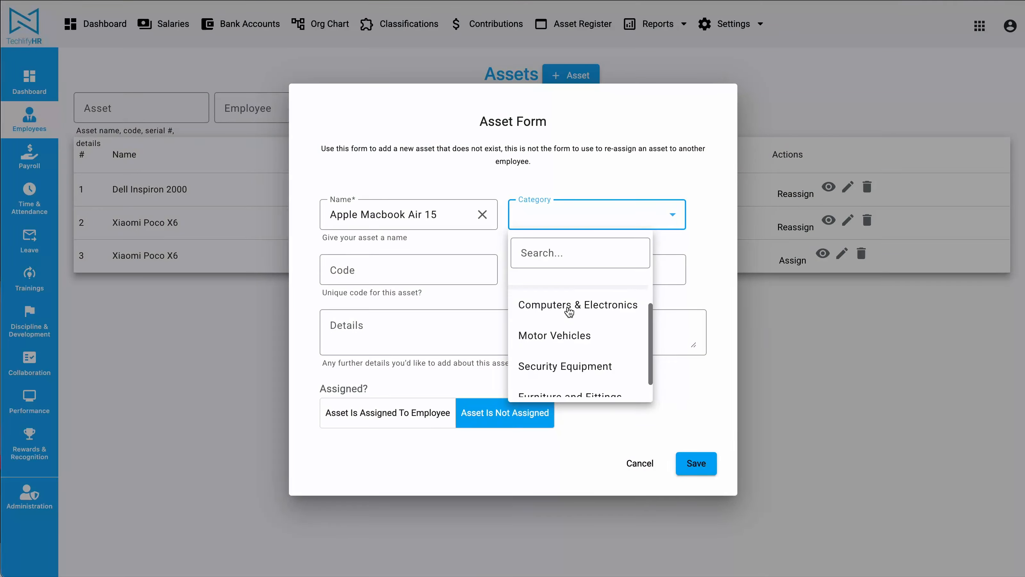
pyautogui.click(568, 306)
pyautogui.press('Tab')
pyautogui.write('MB')
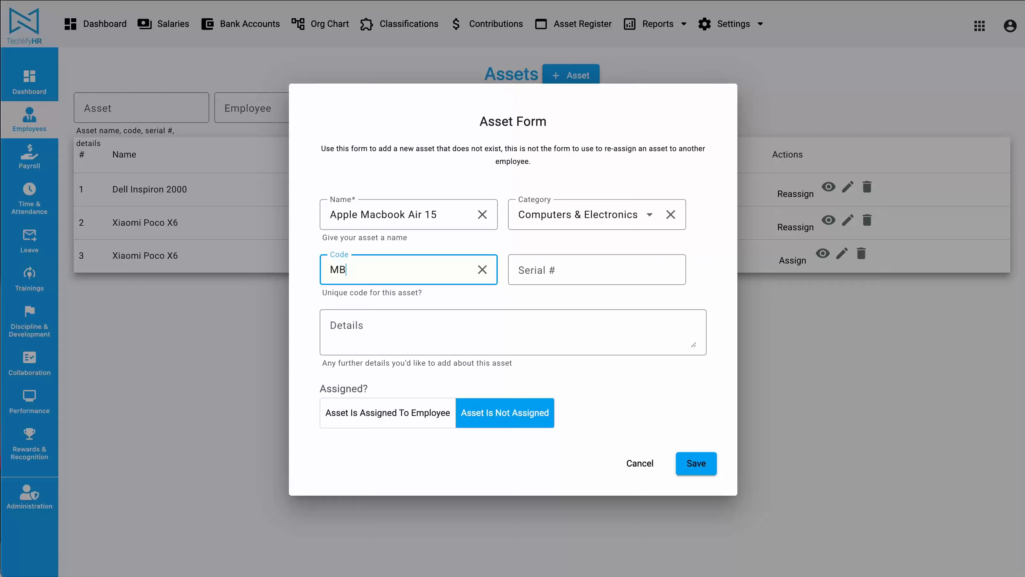
pyautogui.write('A-001')
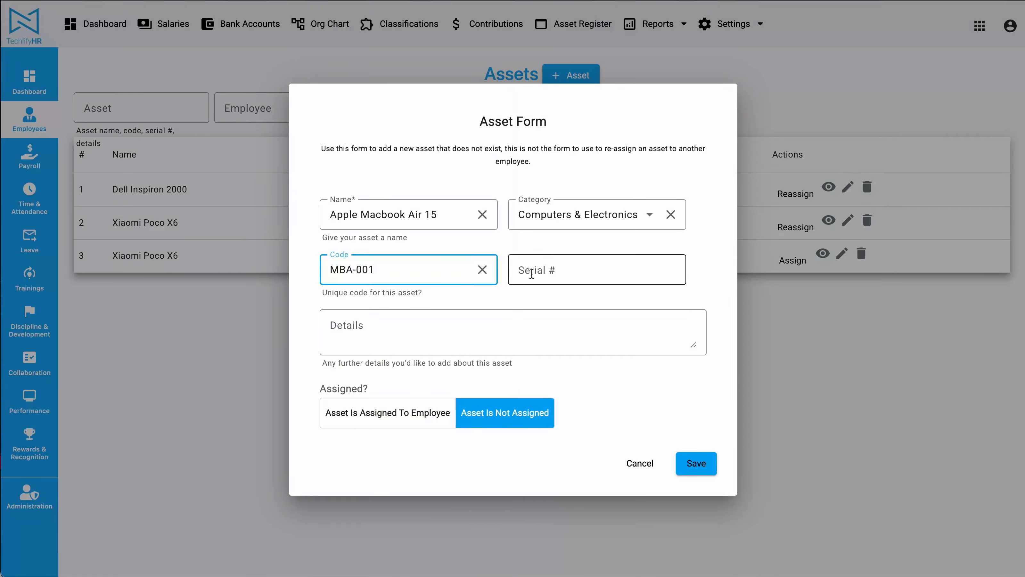
# Mark the MacBook as assigned to the last employee listed, with the assignment date 1/1/2025
pyautogui.click(405, 417)
pyautogui.click(473, 389)
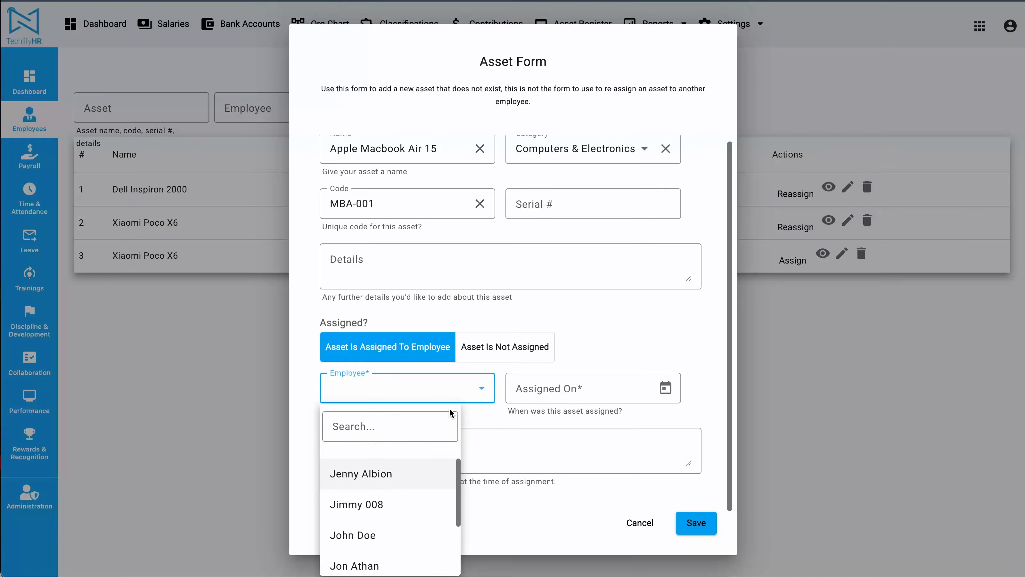
pyautogui.scroll(-2, 385, 485)
pyautogui.click(364, 555)
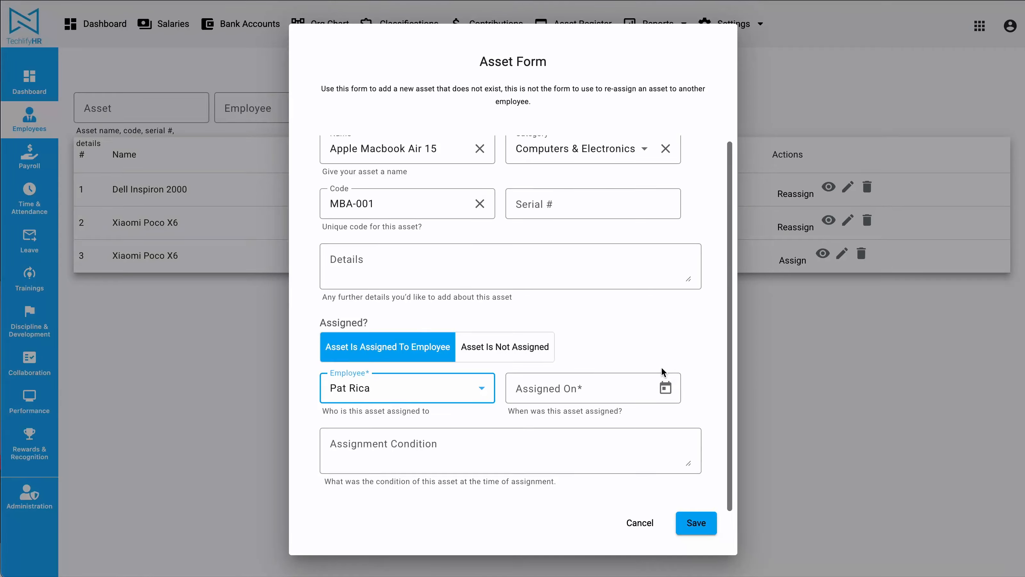
pyautogui.click(666, 388)
pyautogui.click(653, 173)
pyautogui.click(653, 173)
pyautogui.click(654, 173)
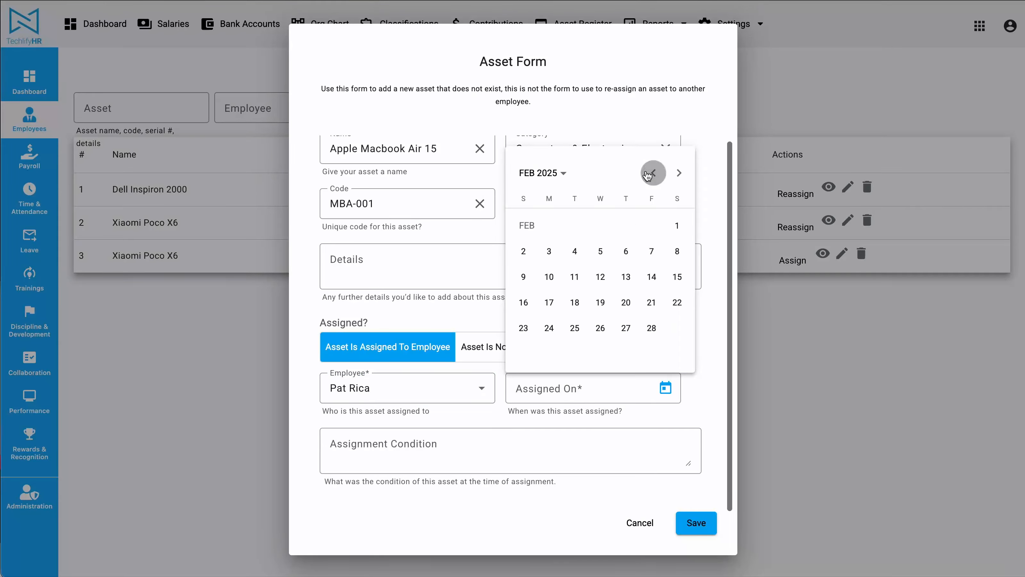
pyautogui.click(653, 173)
pyautogui.click(600, 227)
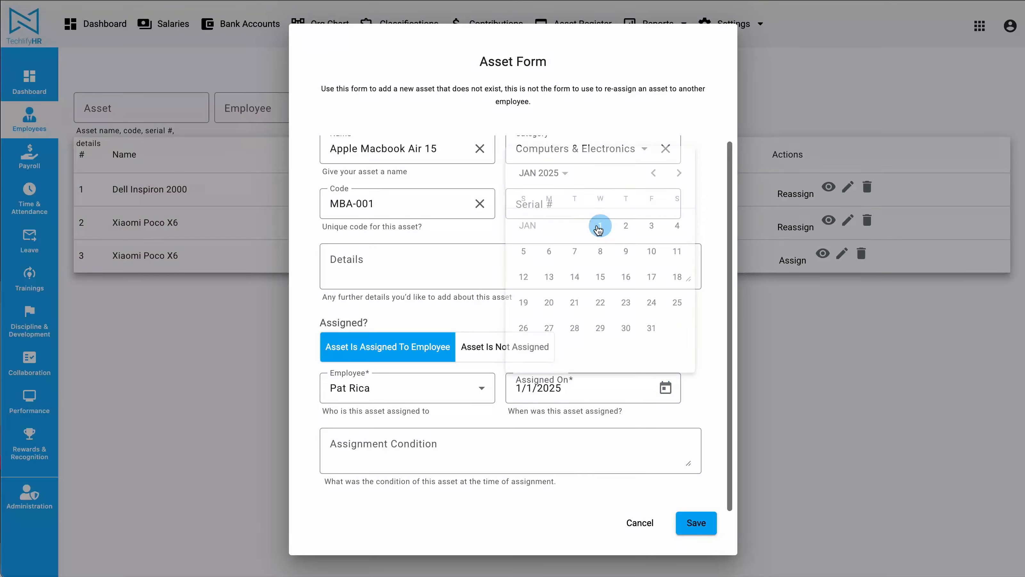
# Enter the assignment condition "Brand New" for the Apple Macbook Air 15 and save the asset
pyautogui.click(596, 459)
pyautogui.write('Brand')
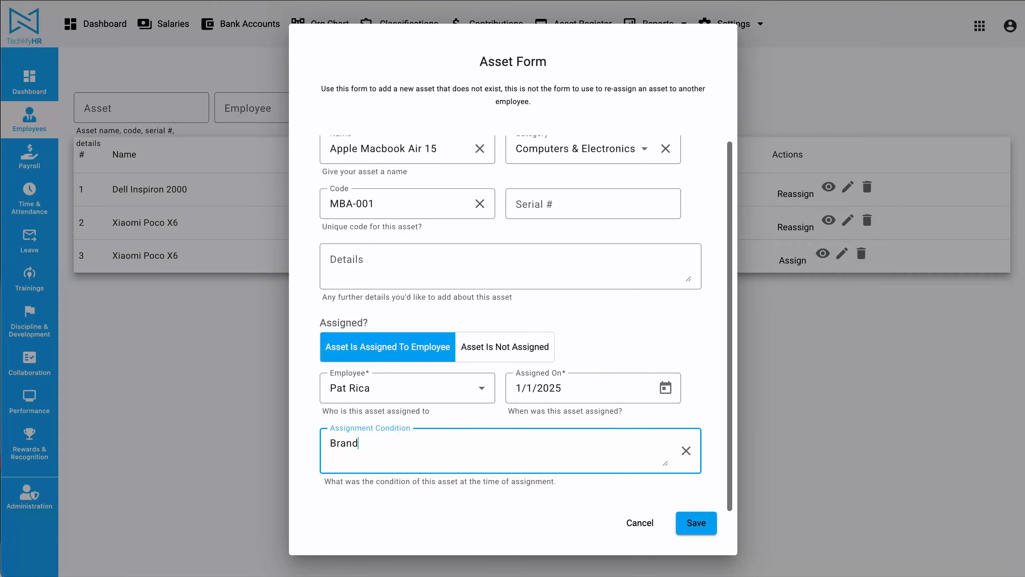
pyautogui.write(' New')
pyautogui.click(690, 523)
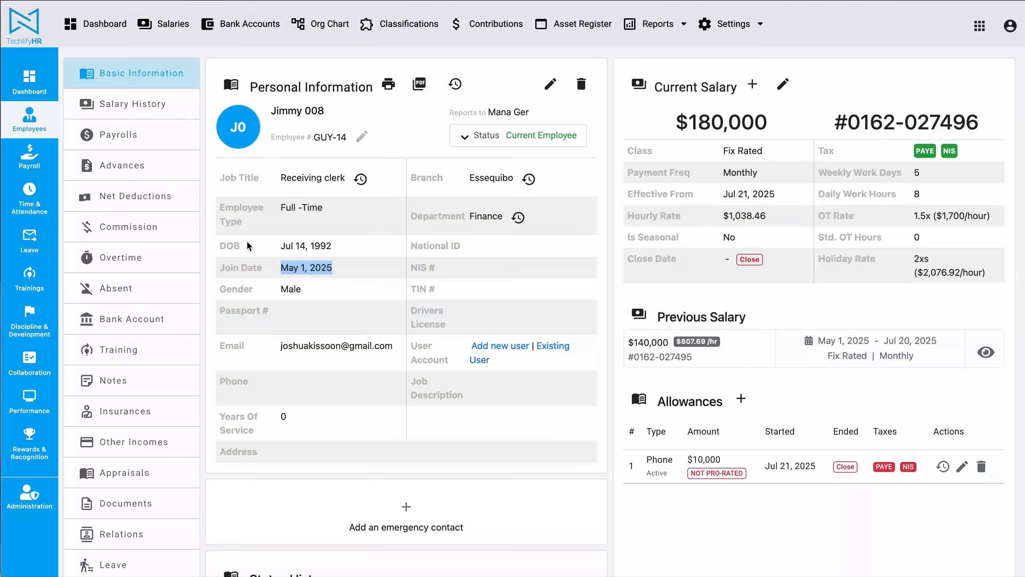
# Look up the start date of the latest job title in the assigned employee's job title history, and return to the asset list
pyautogui.click(29, 118)
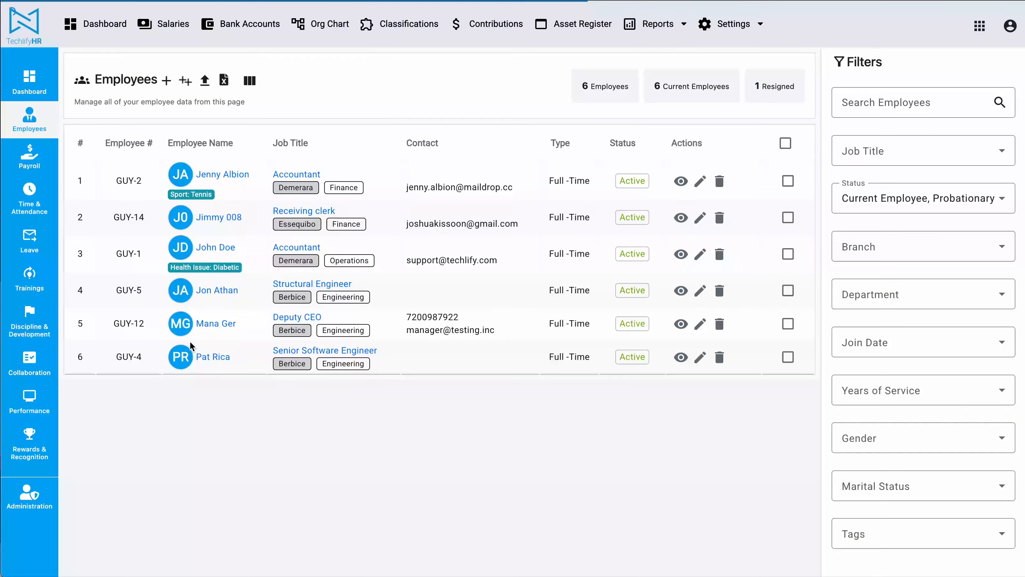
pyautogui.click(207, 355)
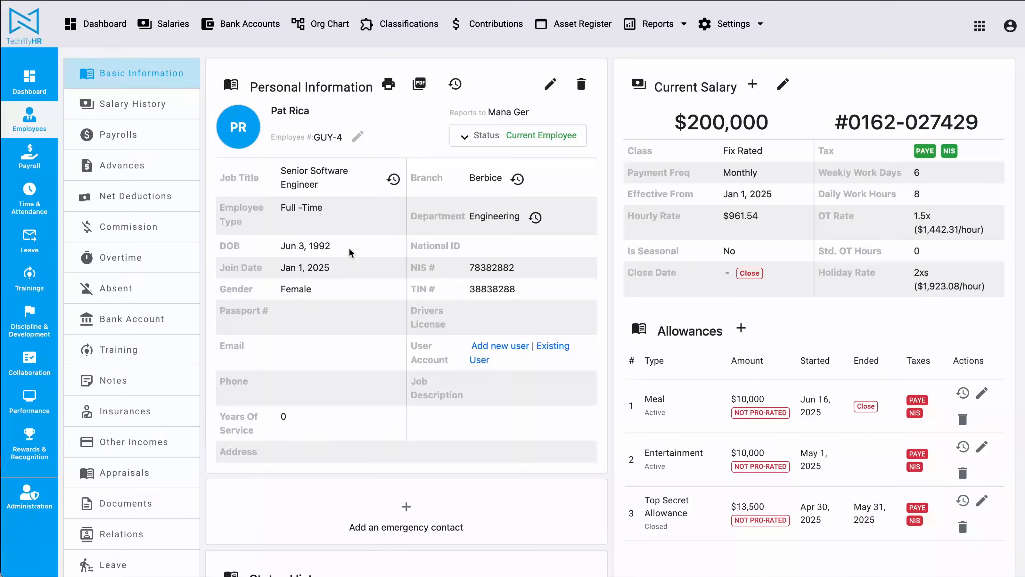
pyautogui.click(396, 182)
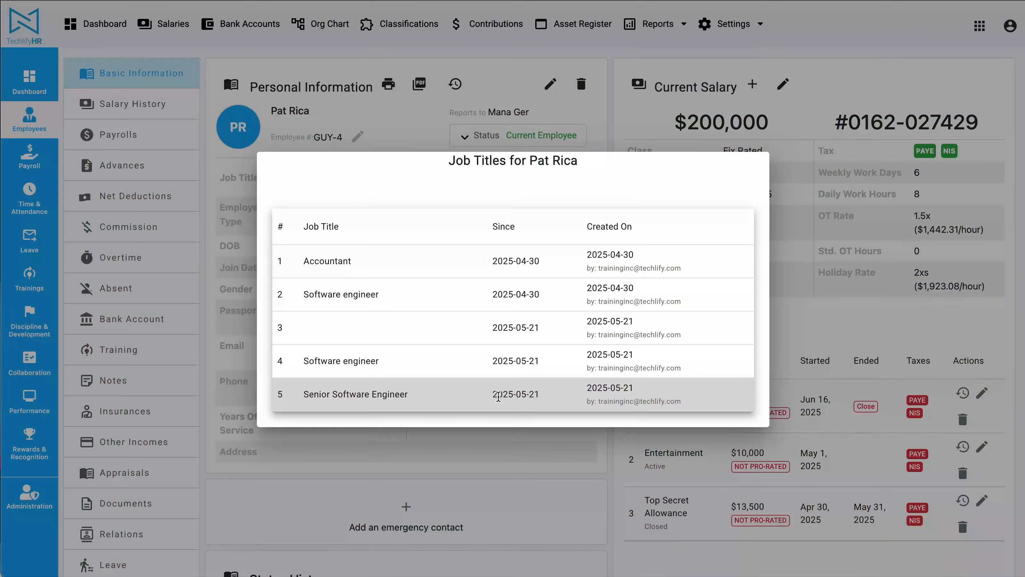
pyautogui.moveTo(499, 397); pyautogui.dragTo(541, 400)
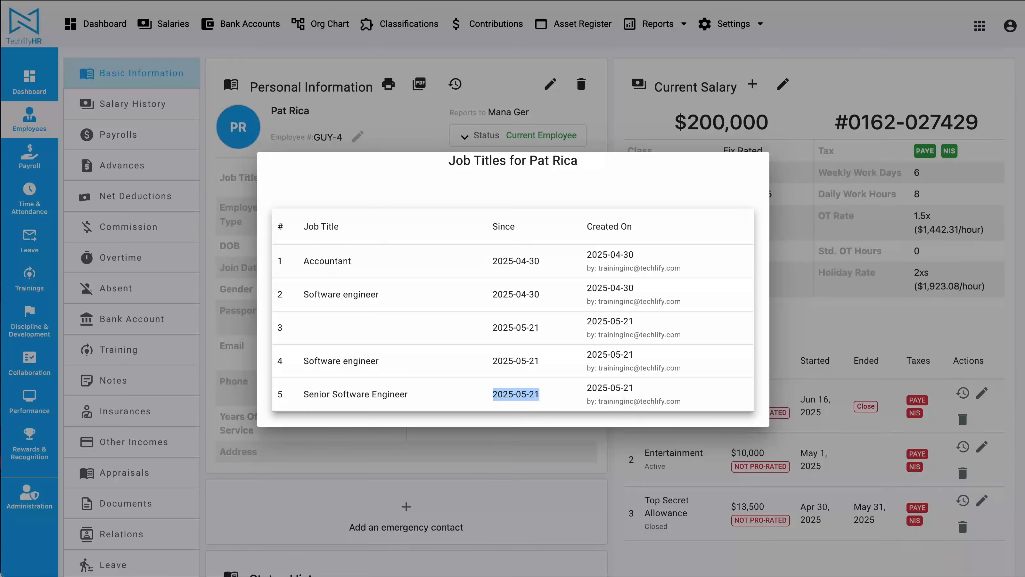
pyautogui.press('super+Tab')
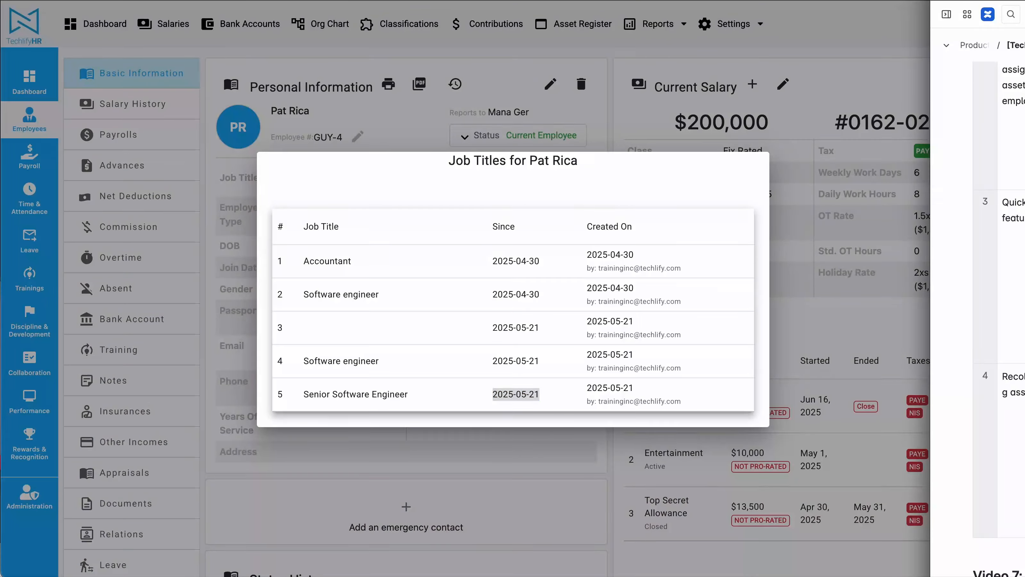
pyautogui.press('super+Tab')
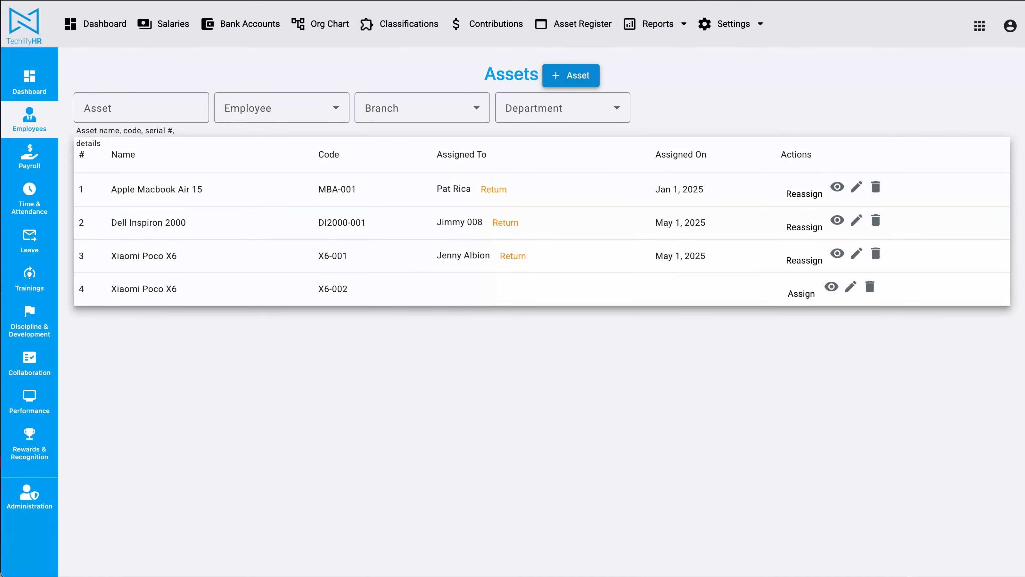
pyautogui.press('super+Tab')
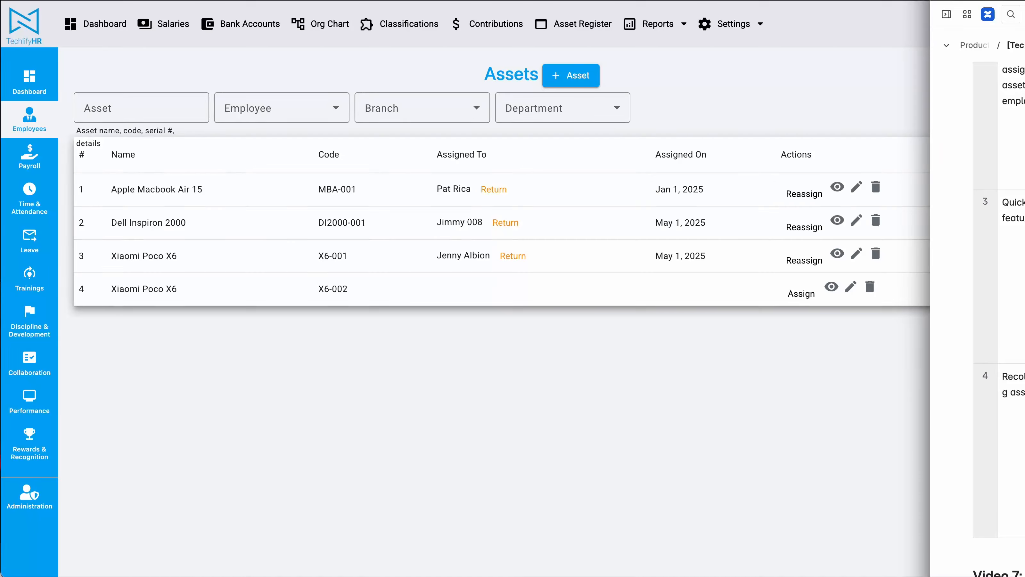
# Add a new asset named "Apple Macbook Pro 16" with category Computers & Electronics and code MBP-001
pyautogui.click(570, 77)
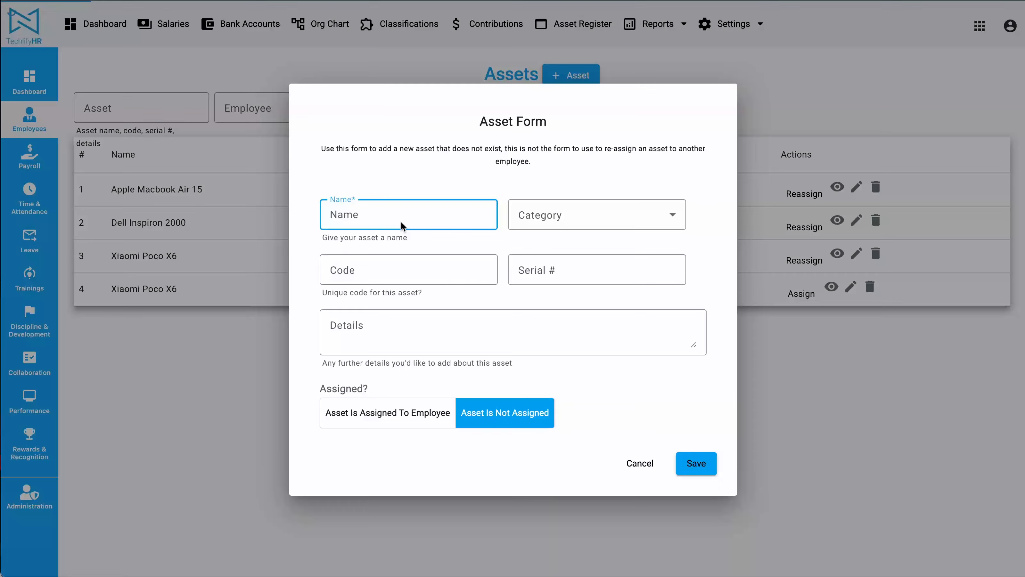
pyautogui.write('Apple Macbook Pro 16')
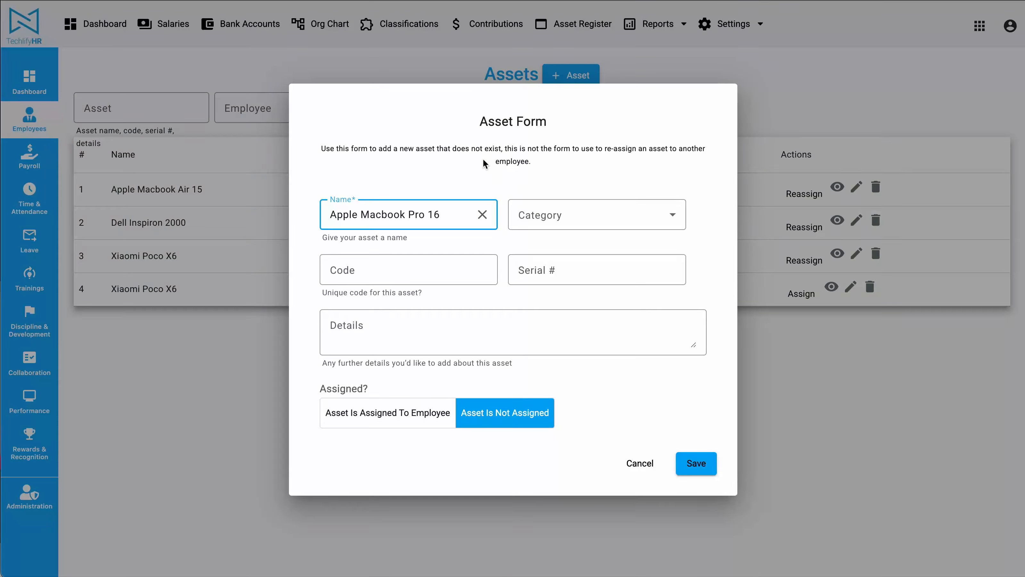
pyautogui.click(586, 222)
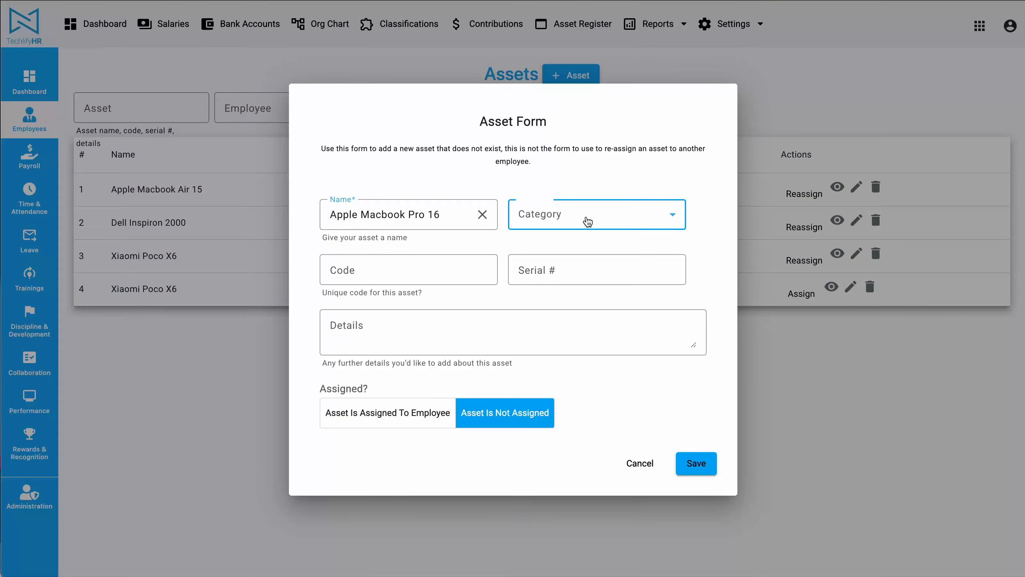
pyautogui.click(614, 330)
pyautogui.click(397, 275)
pyautogui.write('MBP-001')
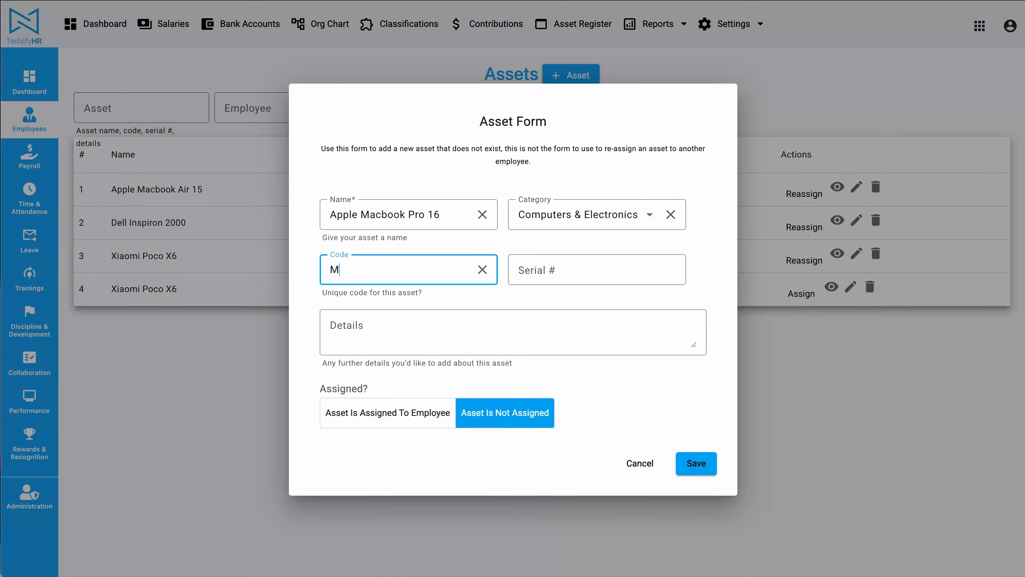
# Mark the Macbook Pro as assigned to the same employee as the Macbook Air, with the assignment date 5/21/2025
pyautogui.click(394, 413)
pyautogui.click(448, 398)
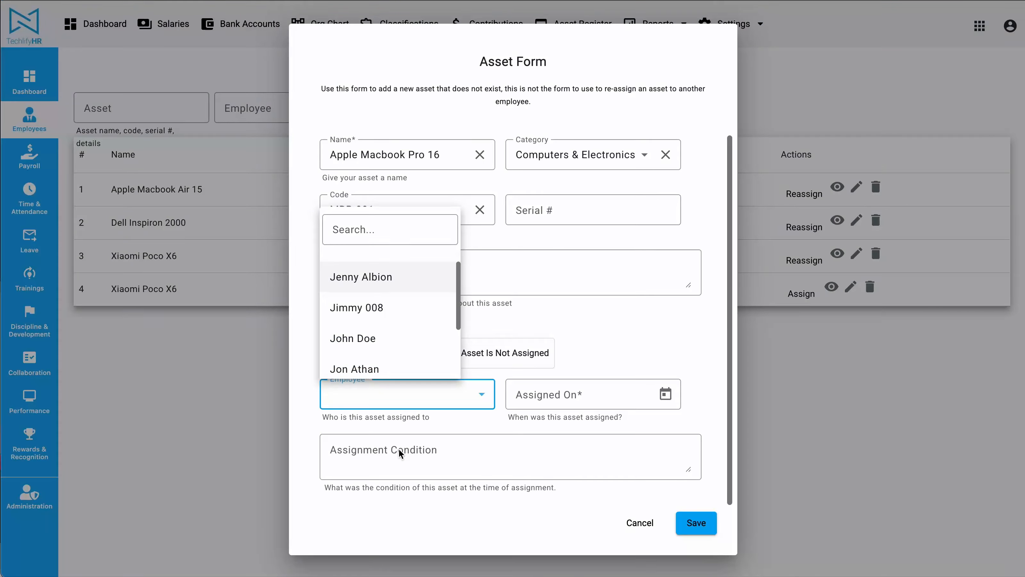
pyautogui.scroll(-2, 378, 348)
pyautogui.click(385, 359)
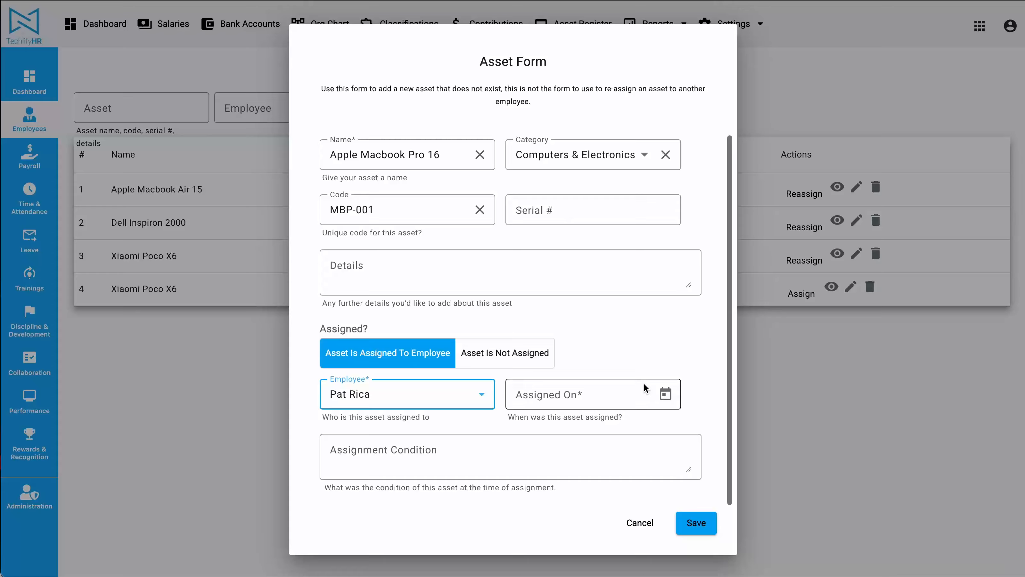
pyautogui.click(665, 394)
pyautogui.click(600, 308)
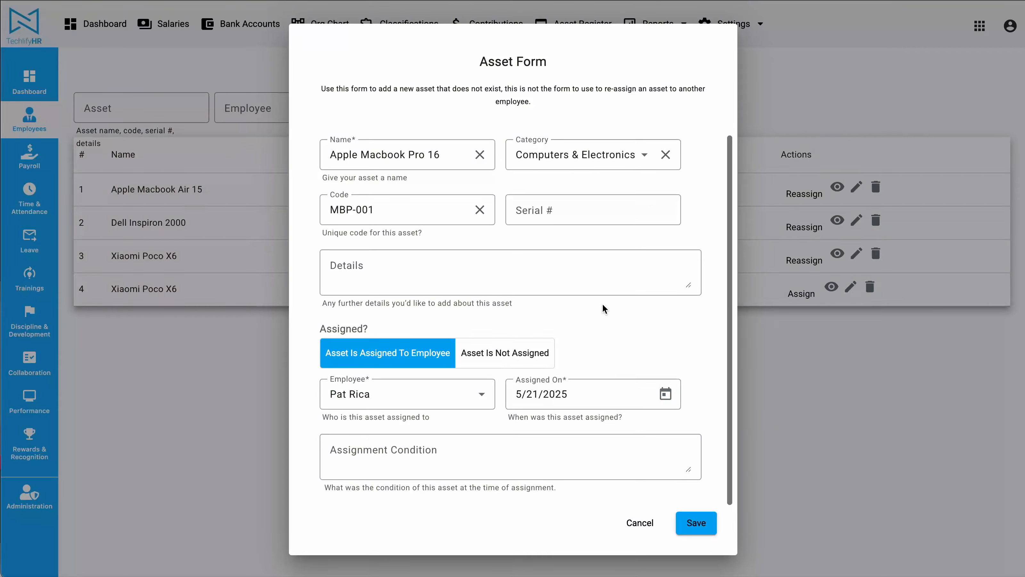
# Enter the assignment condition "Brand New" for the Apple Macbook Pro 16 and save the asset
pyautogui.click(468, 446)
pyautogui.write('Bran')
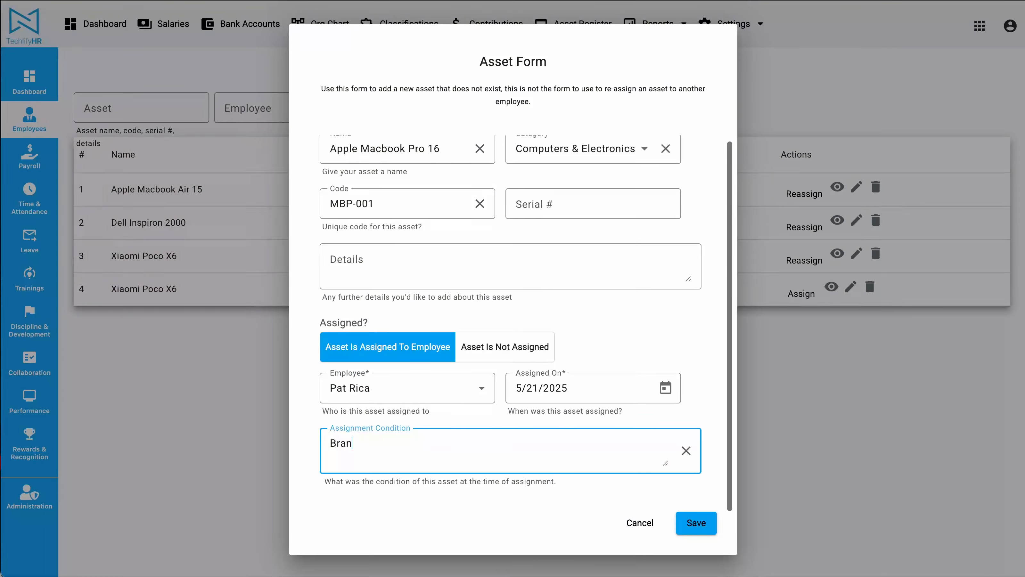
pyautogui.write('d New')
pyautogui.click(710, 523)
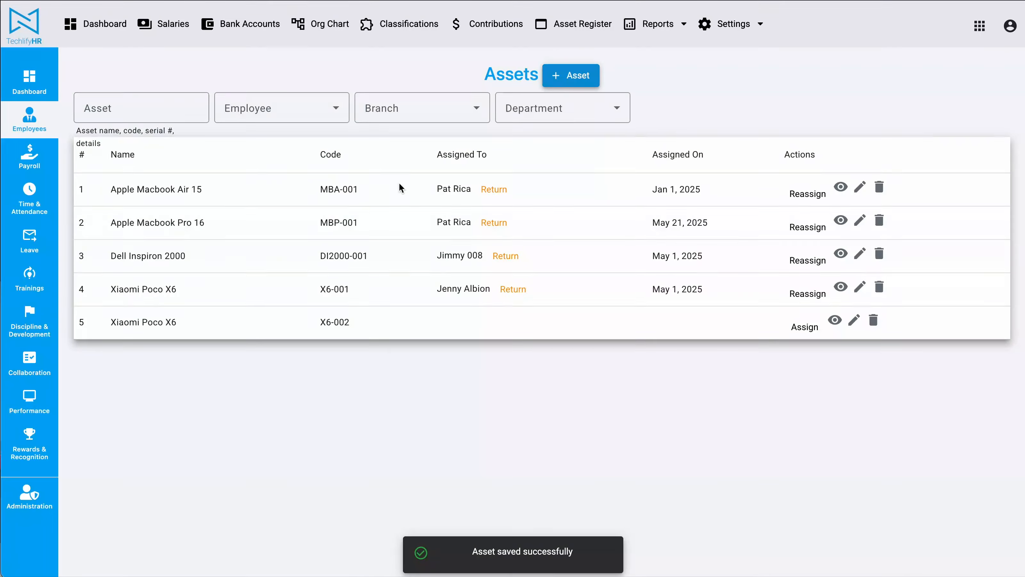
# Record the return of the Apple Macbook Air 15 on 5/21/2025 with the return condition "Excellent condition"
pyautogui.click(492, 193)
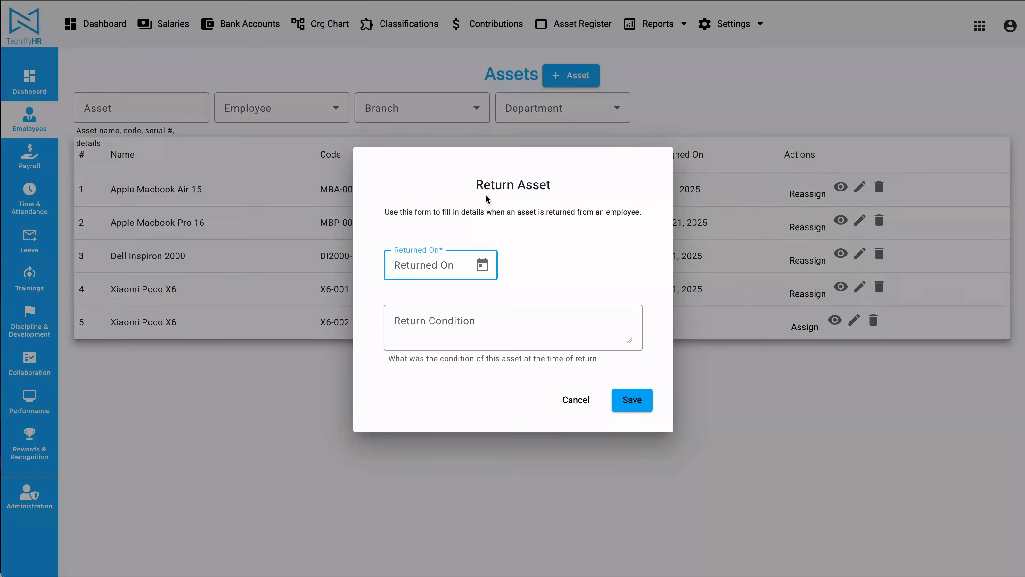
pyautogui.click(486, 270)
pyautogui.click(478, 437)
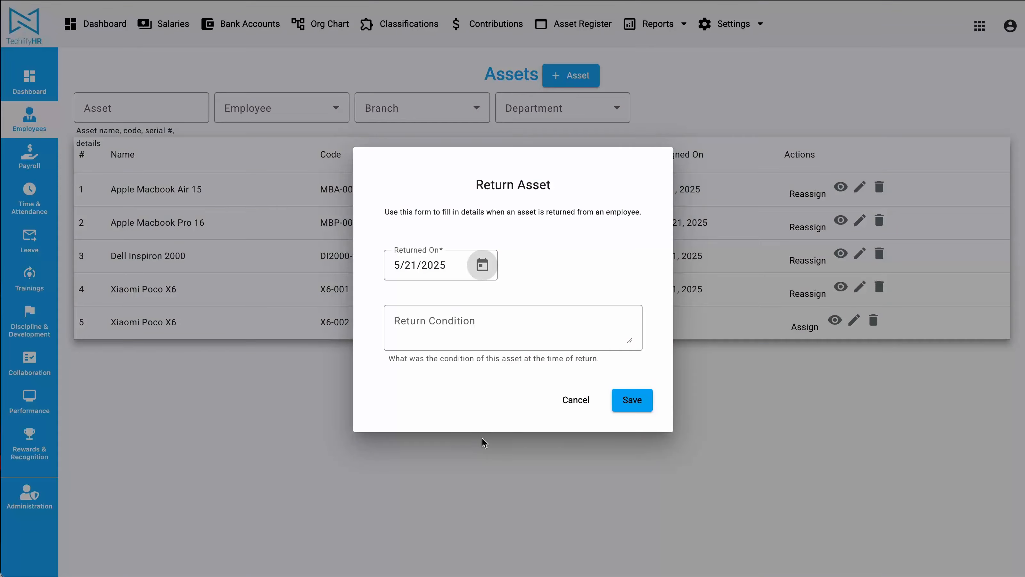
pyautogui.click(467, 335)
pyautogui.write('Exc')
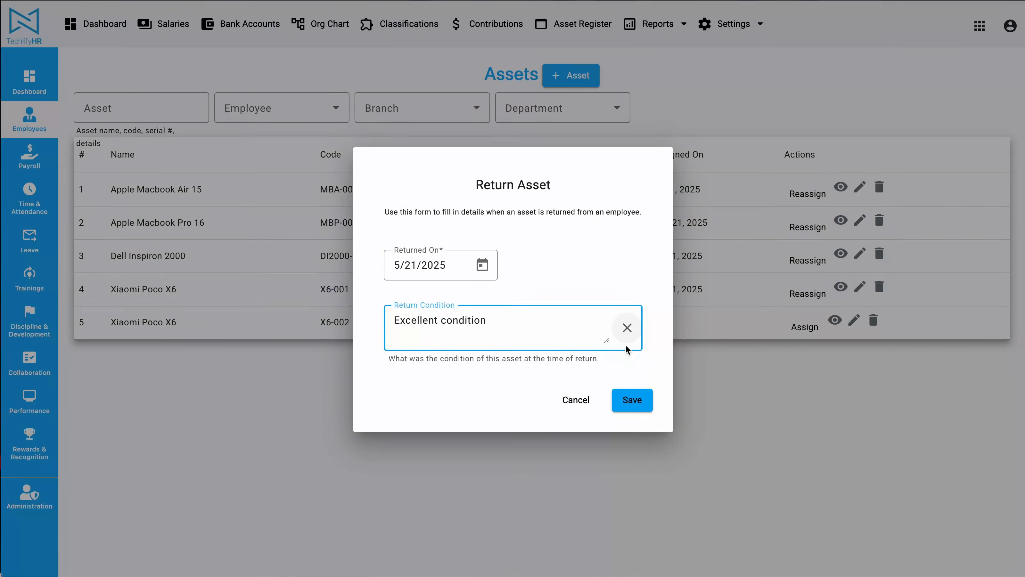
pyautogui.write('ellent condition')
pyautogui.click(639, 406)
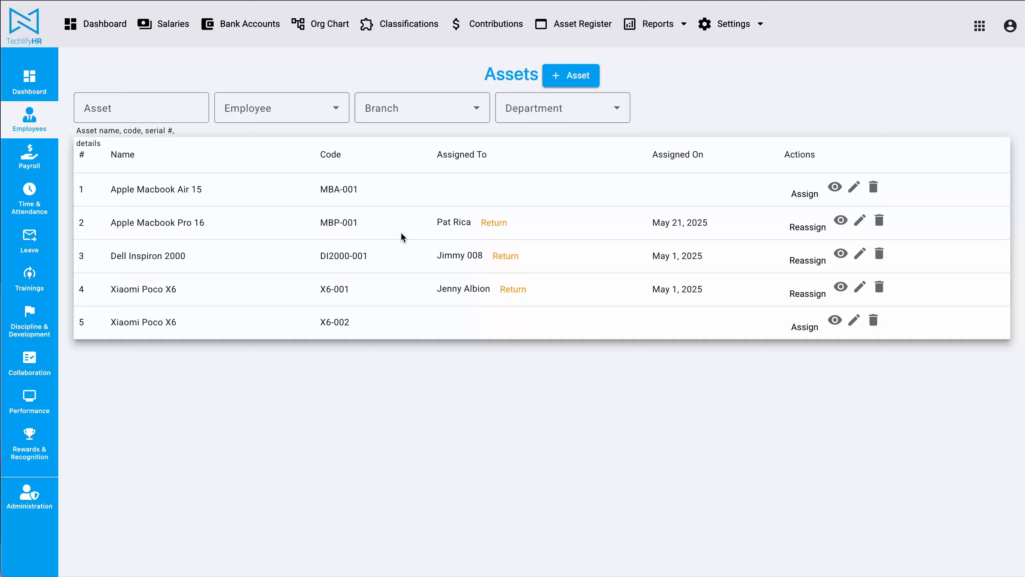
# Review the return and new assignment fields in the Apple Macbook Pro 16's reassignment form, and close it without saving
pyautogui.moveTo(402, 238); pyautogui.dragTo(584, 236)
pyautogui.moveTo(111, 190); pyautogui.dragTo(506, 194)
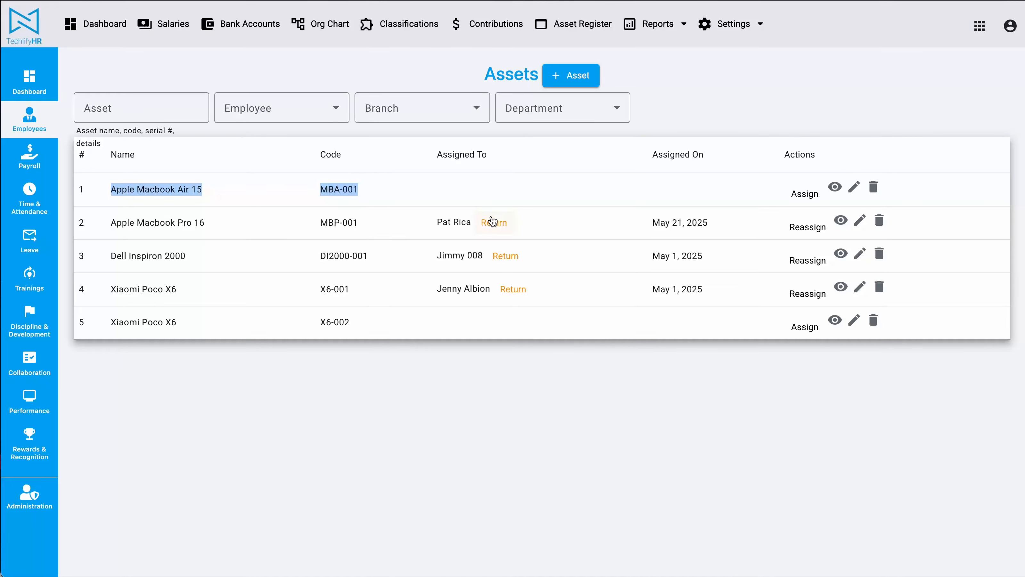
pyautogui.click(806, 227)
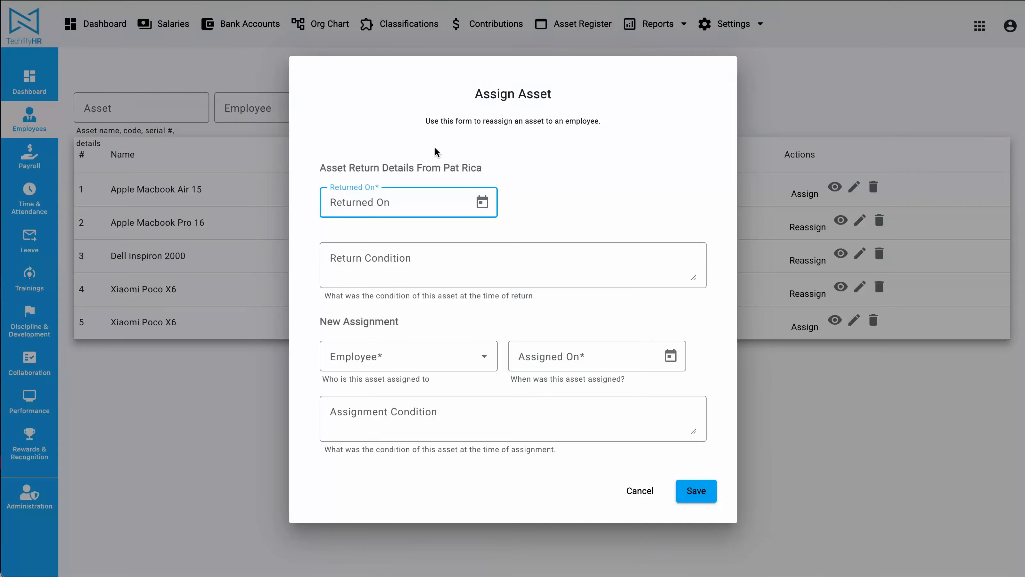
pyautogui.click(362, 199)
pyautogui.click(540, 178)
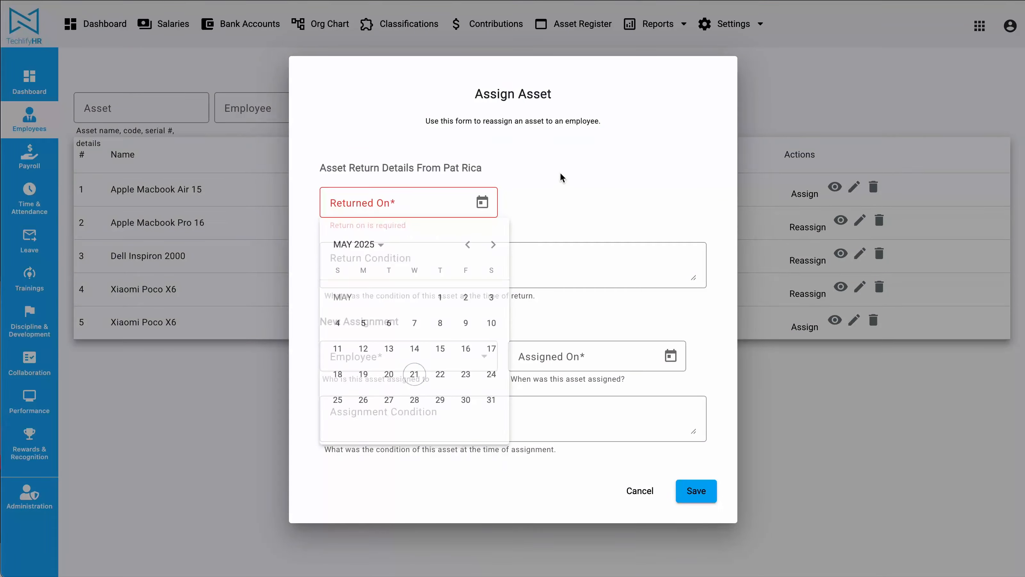
pyautogui.click(376, 259)
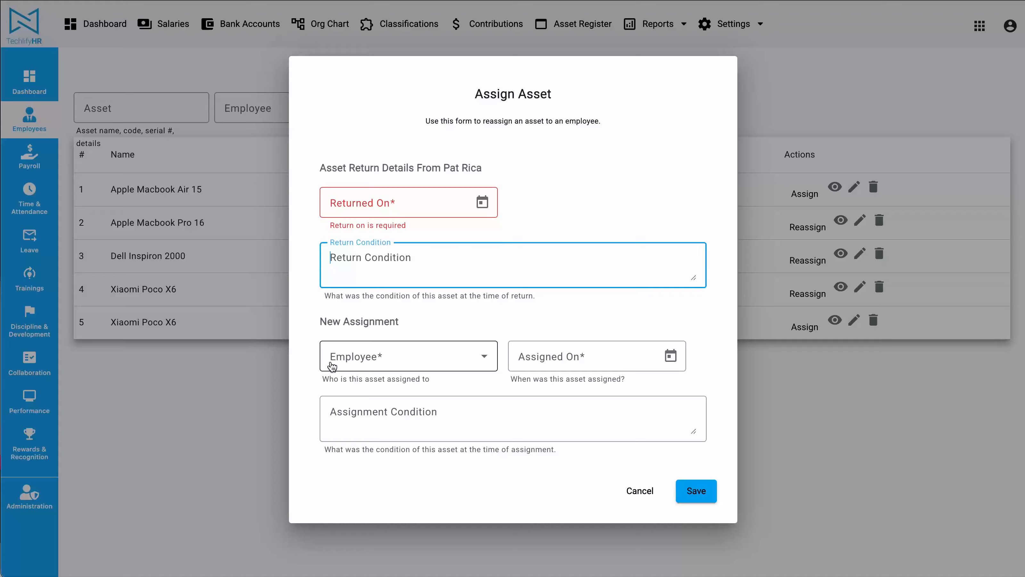
pyautogui.click(635, 499)
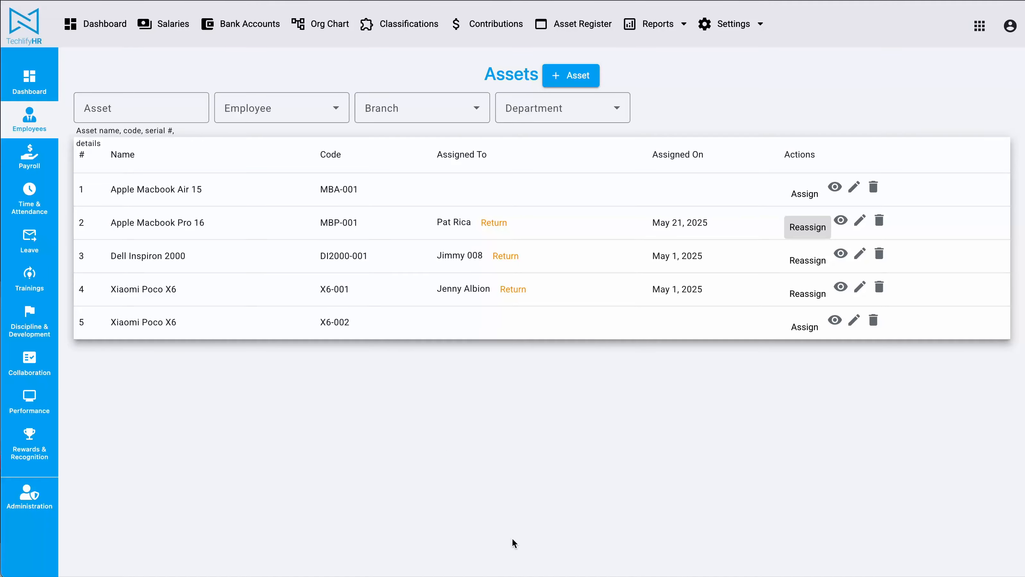
# Open the Apple Macbook Air 15's record and examine its current assignment and its assignment history, including dates and conditions
pyautogui.moveTo(112, 190); pyautogui.dragTo(293, 192)
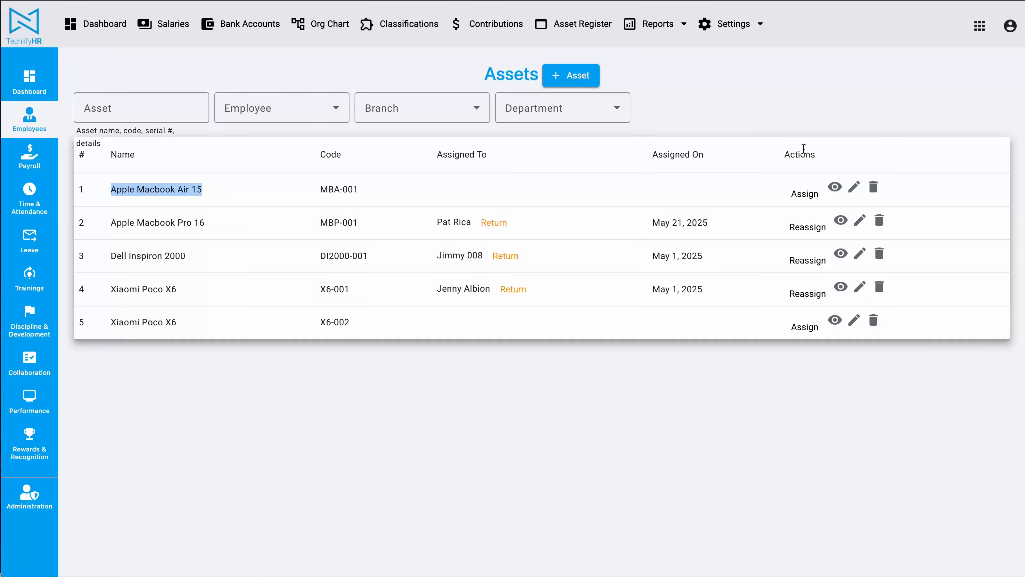
pyautogui.click(835, 189)
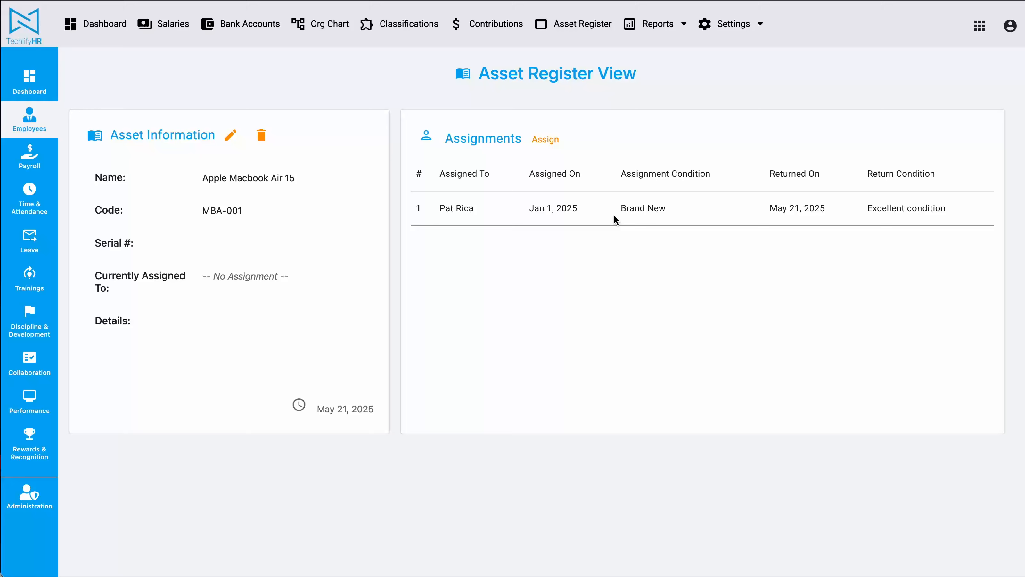
pyautogui.moveTo(210, 268); pyautogui.dragTo(304, 270)
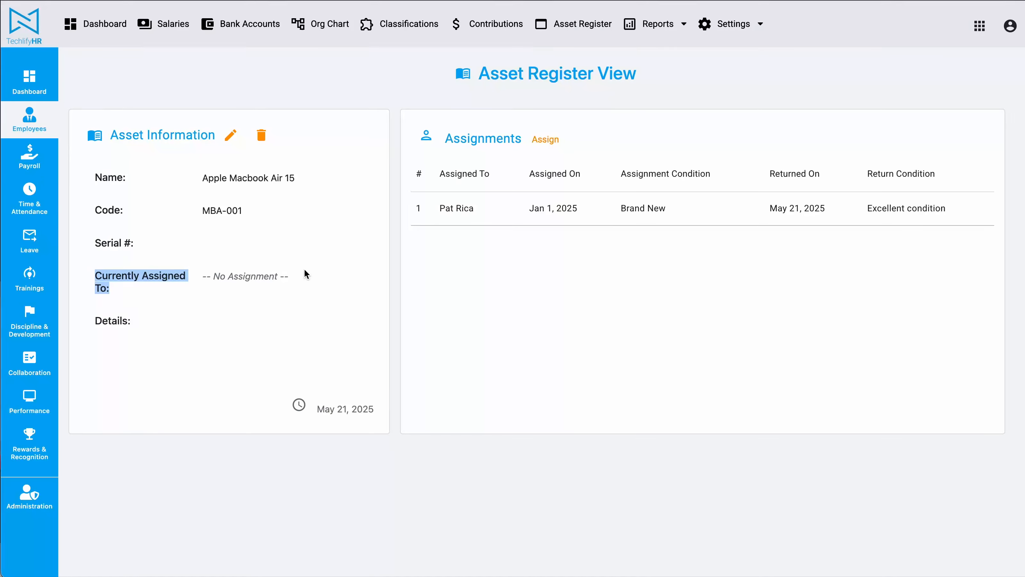
pyautogui.click(539, 286)
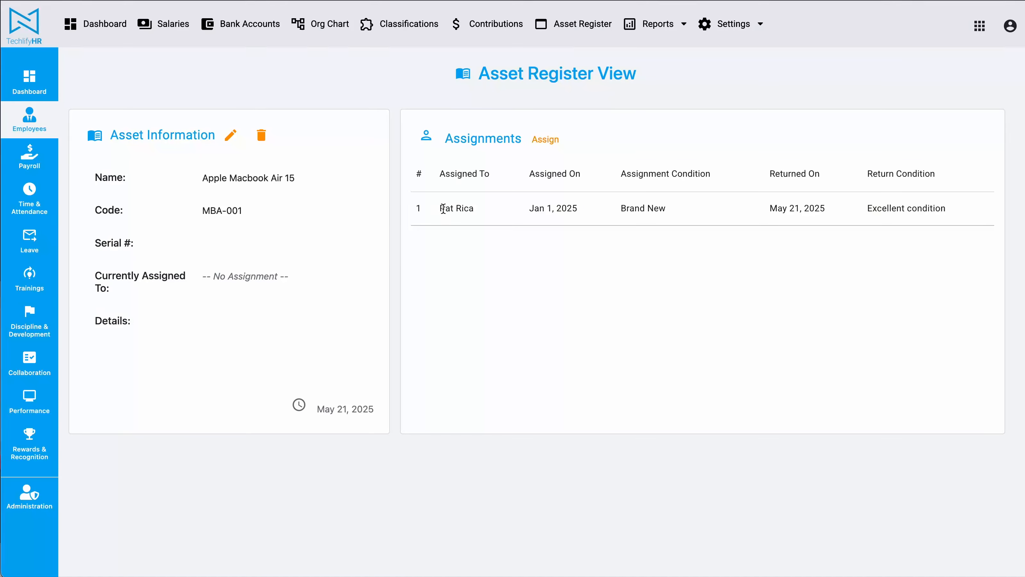
pyautogui.moveTo(443, 209); pyautogui.dragTo(461, 209)
pyautogui.moveTo(531, 209); pyautogui.dragTo(569, 209)
pyautogui.moveTo(771, 209); pyautogui.dragTo(814, 209)
pyautogui.click(636, 207)
pyautogui.moveTo(621, 208); pyautogui.dragTo(666, 208)
pyautogui.click(886, 207)
pyautogui.tripleClick(887, 207)
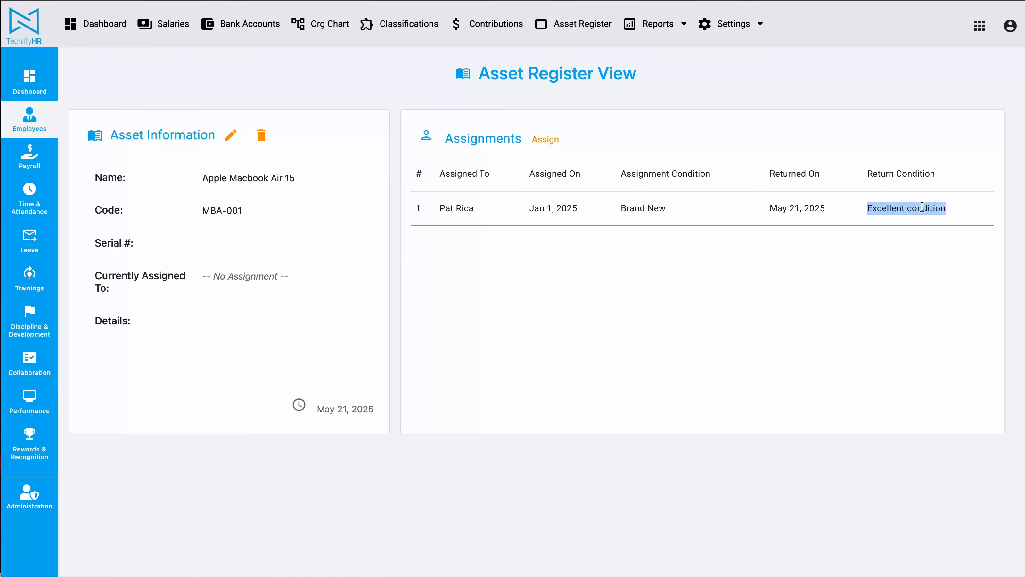